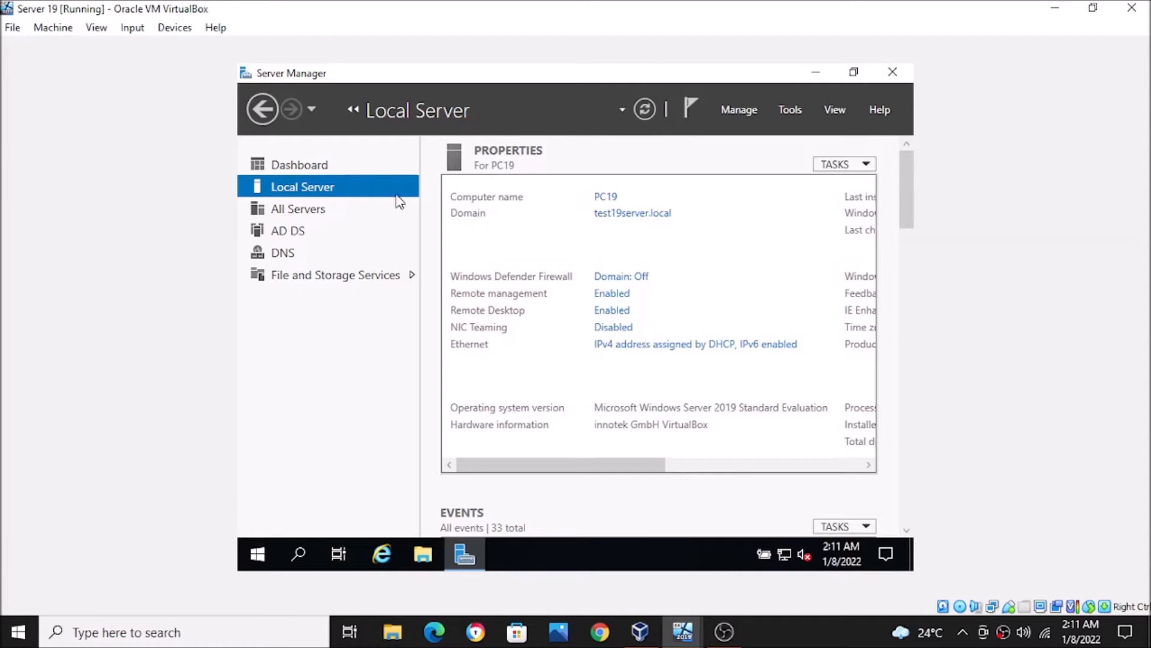
- Switch from Local Server to the Dashboard and open the Manage menu
left_click(318, 168)
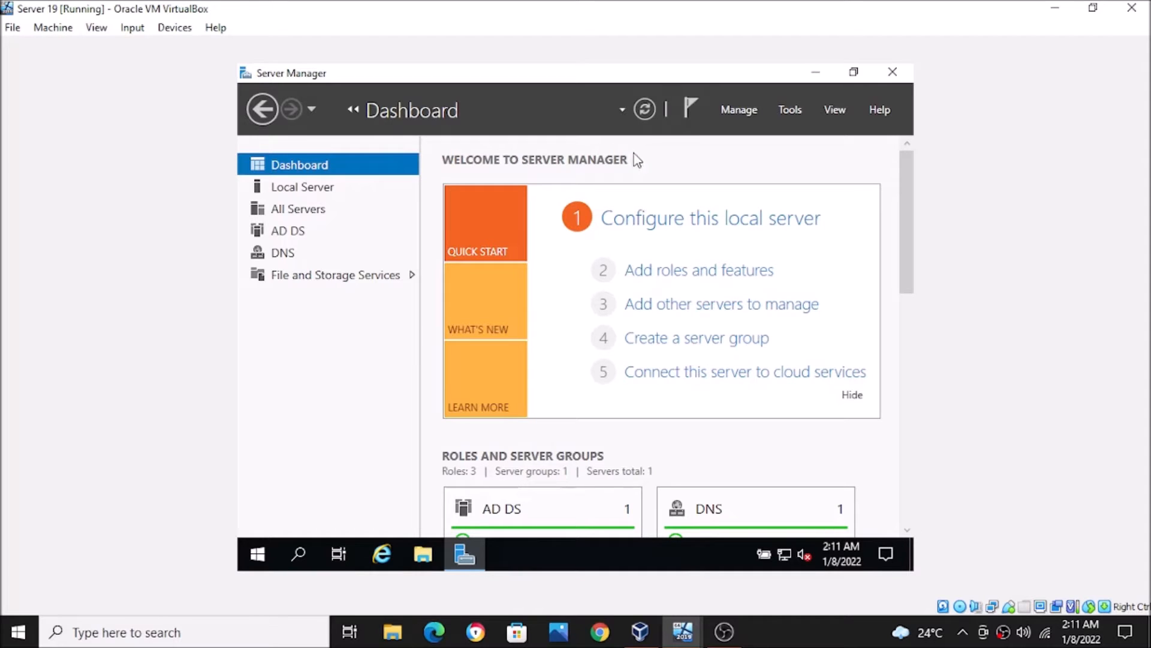
left_click(739, 109)
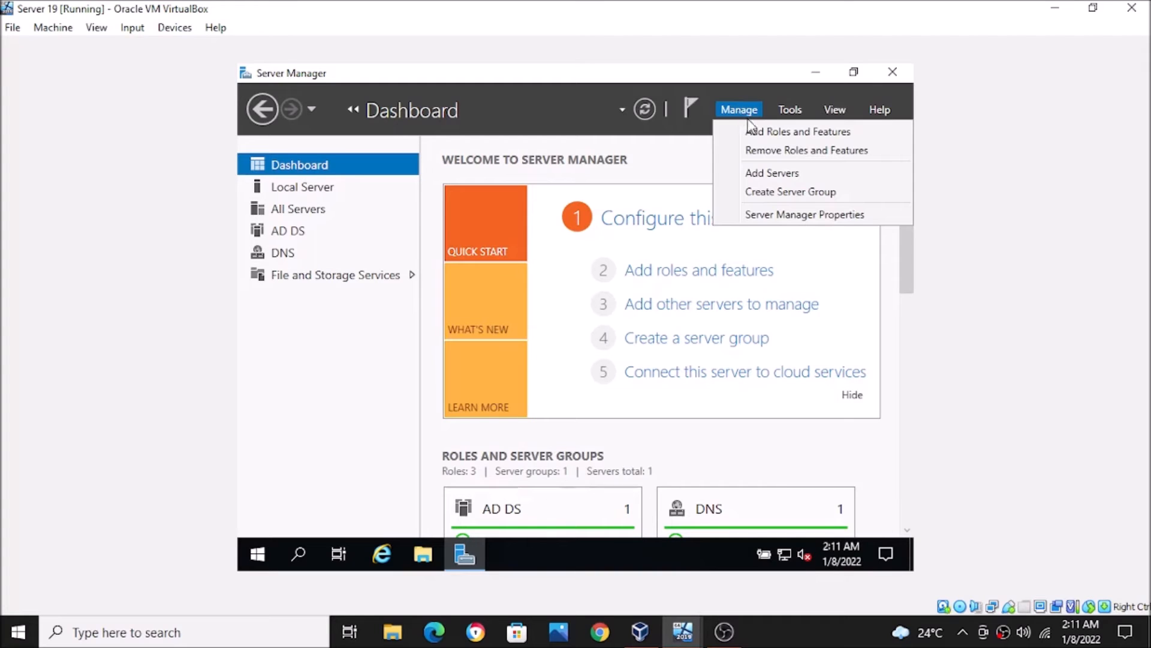
- Launch the maximized Add Roles and Features Wizard with role-based installation on PC19.test19server.local
left_click(687, 155)
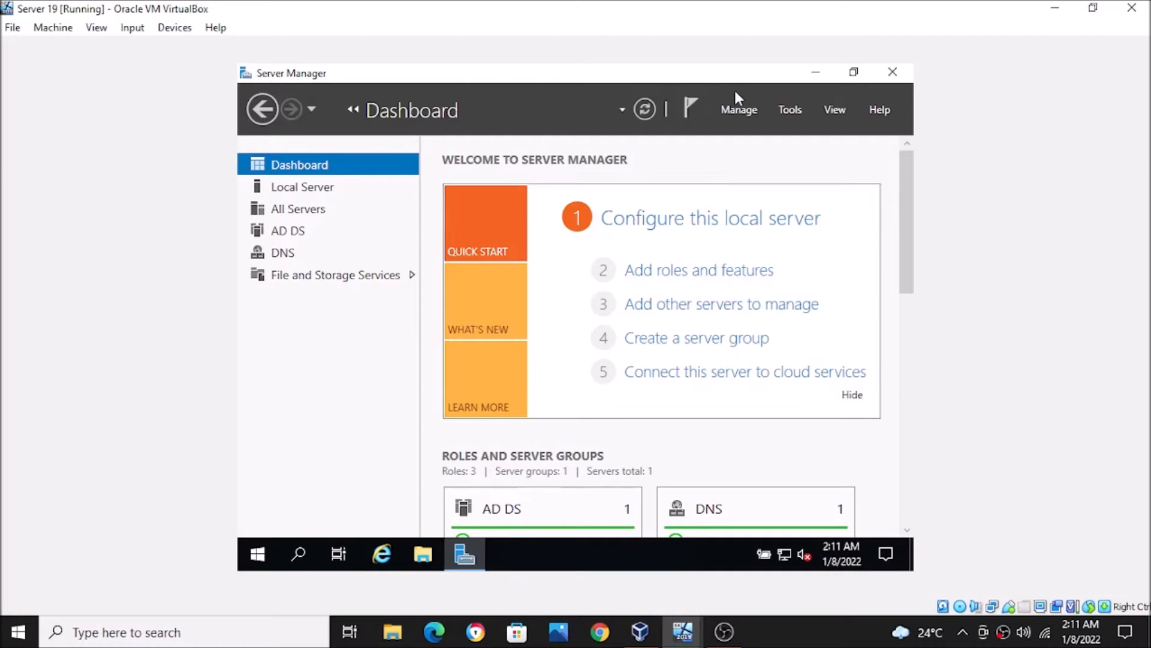
left_click(735, 110)
left_click(747, 129)
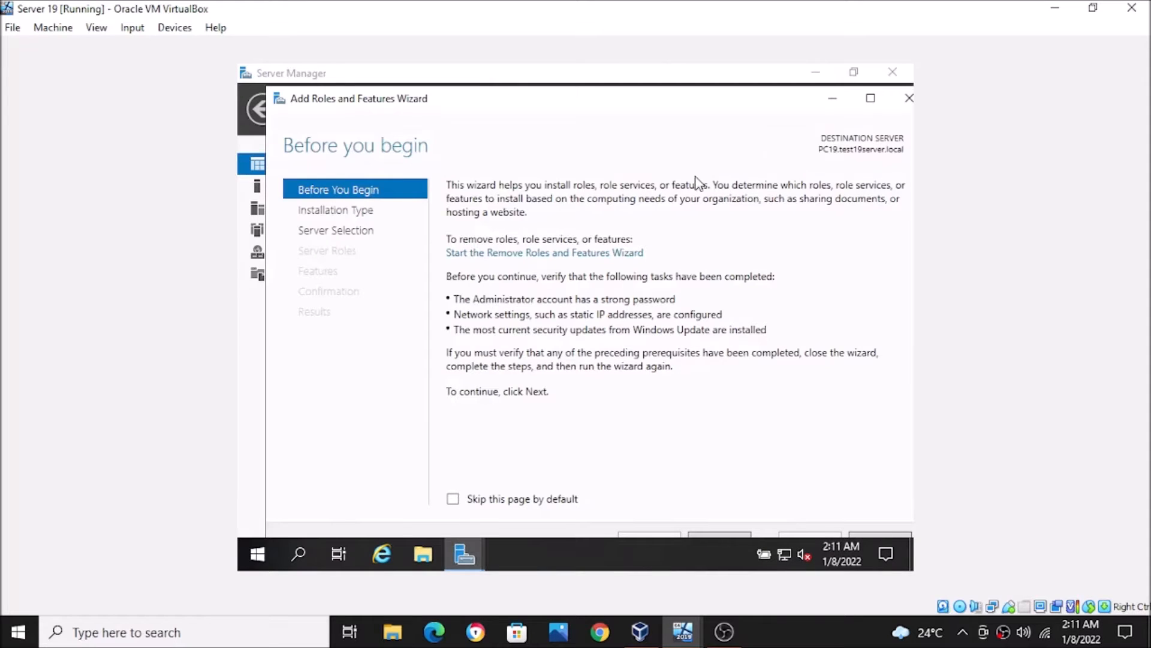
left_click(868, 105)
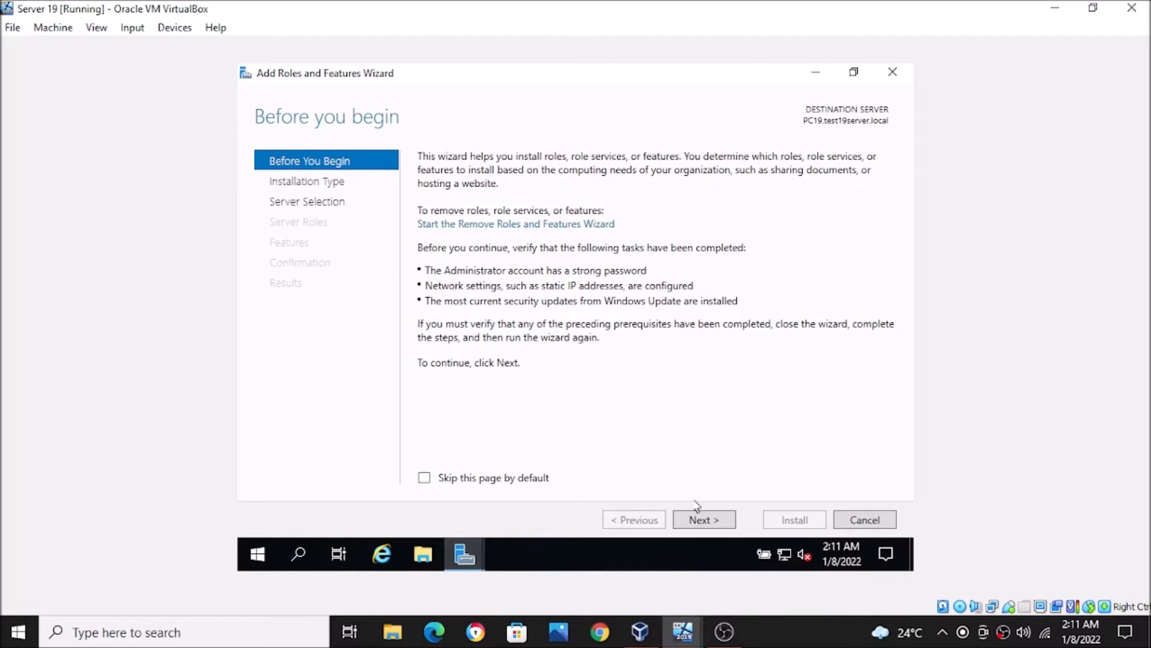
left_click(695, 519)
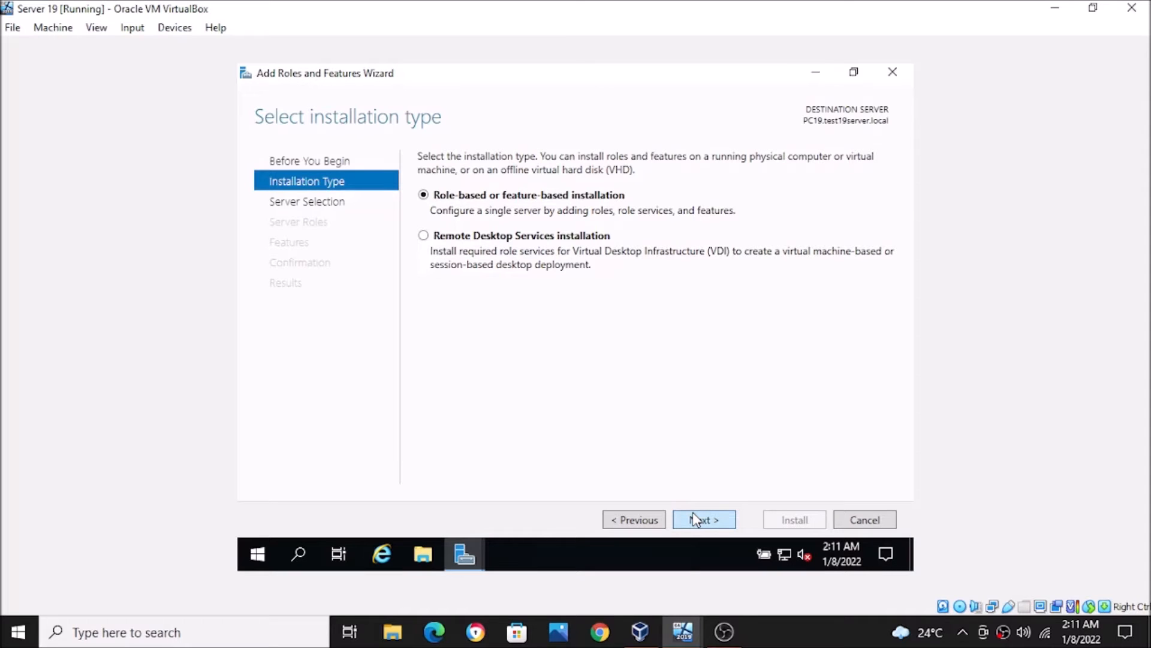
left_click(695, 519)
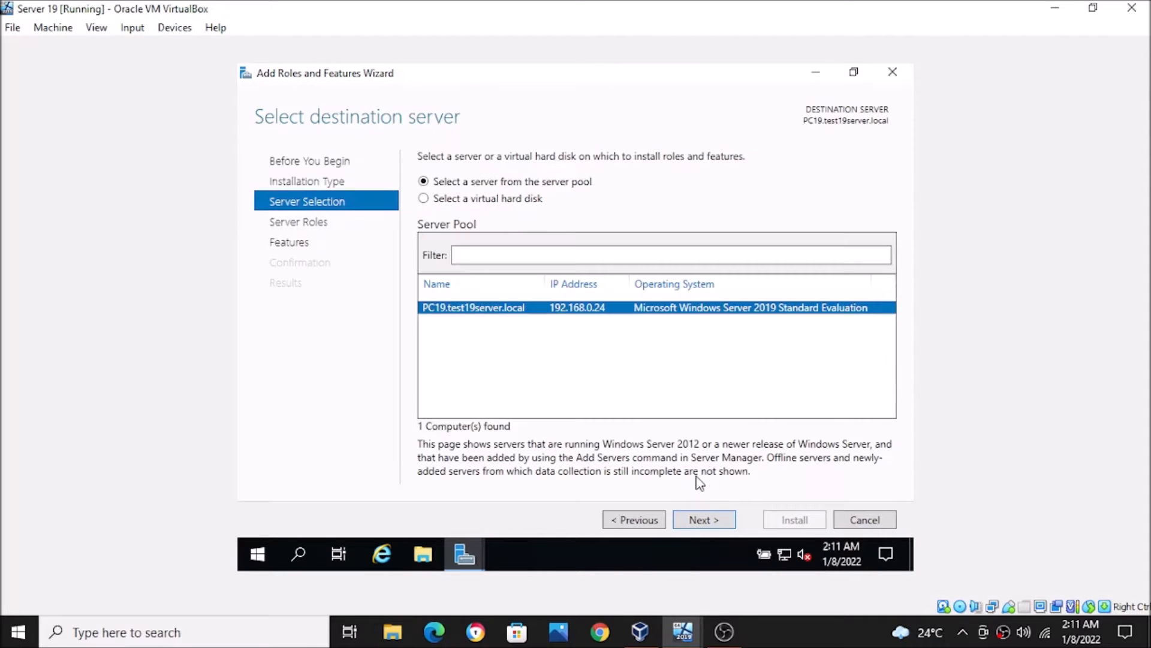
left_click(687, 520)
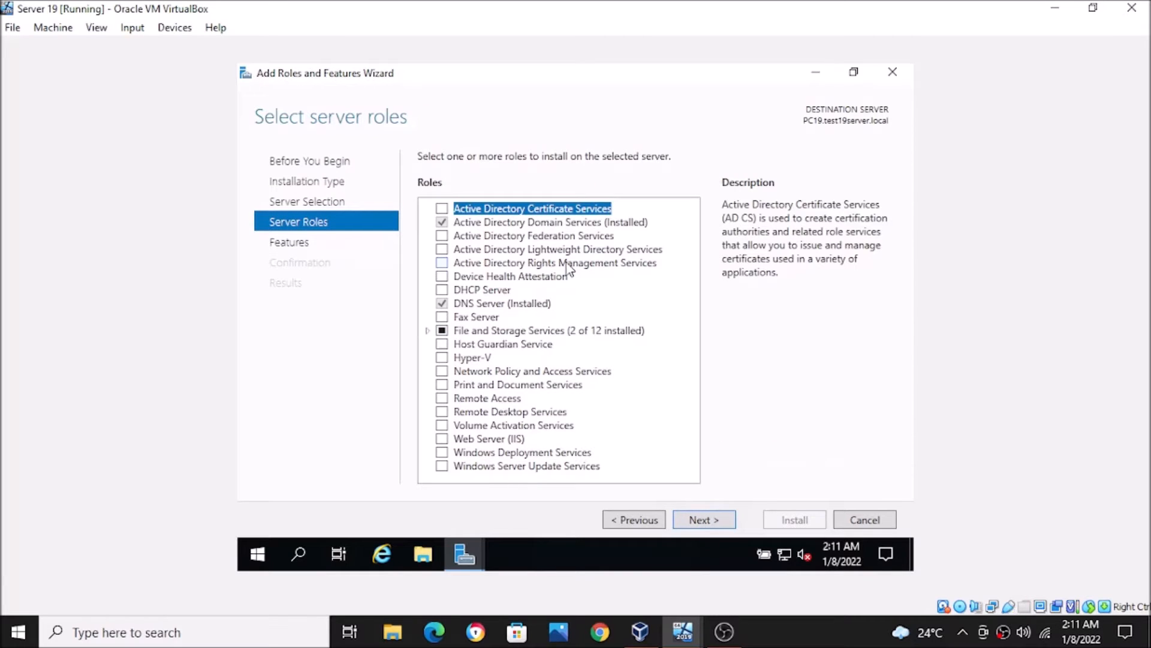
- Select the DHCP Server role with its management tools, accepting the static IP warning
left_click(443, 290)
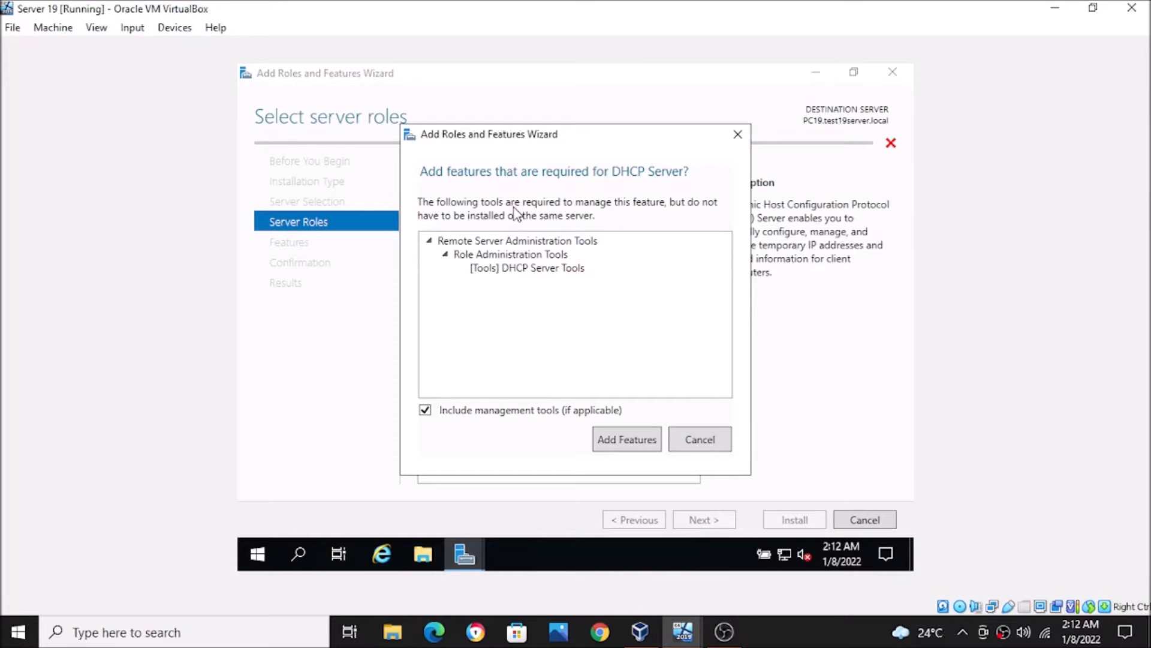
left_click(602, 430)
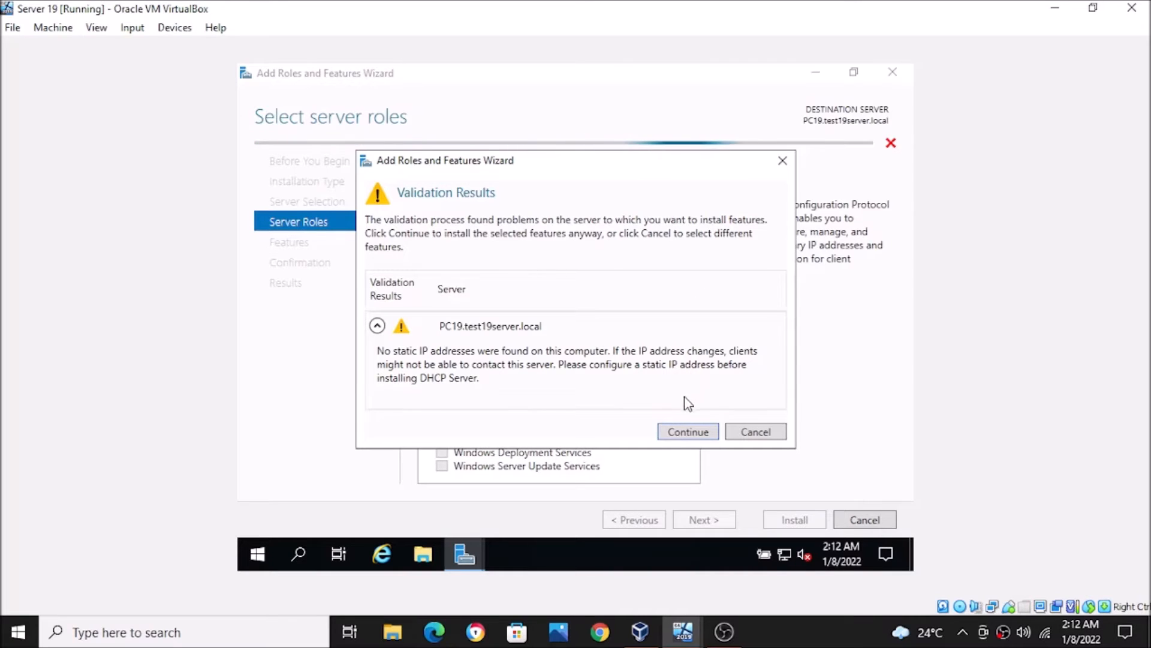
left_click(671, 429)
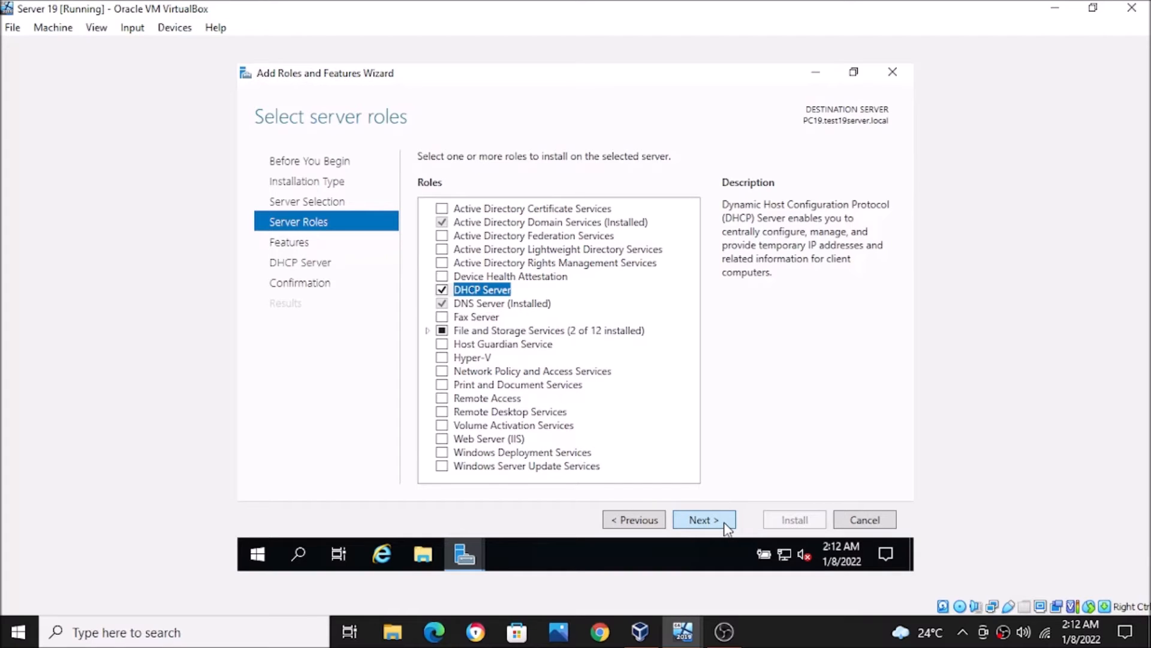
left_click(705, 519)
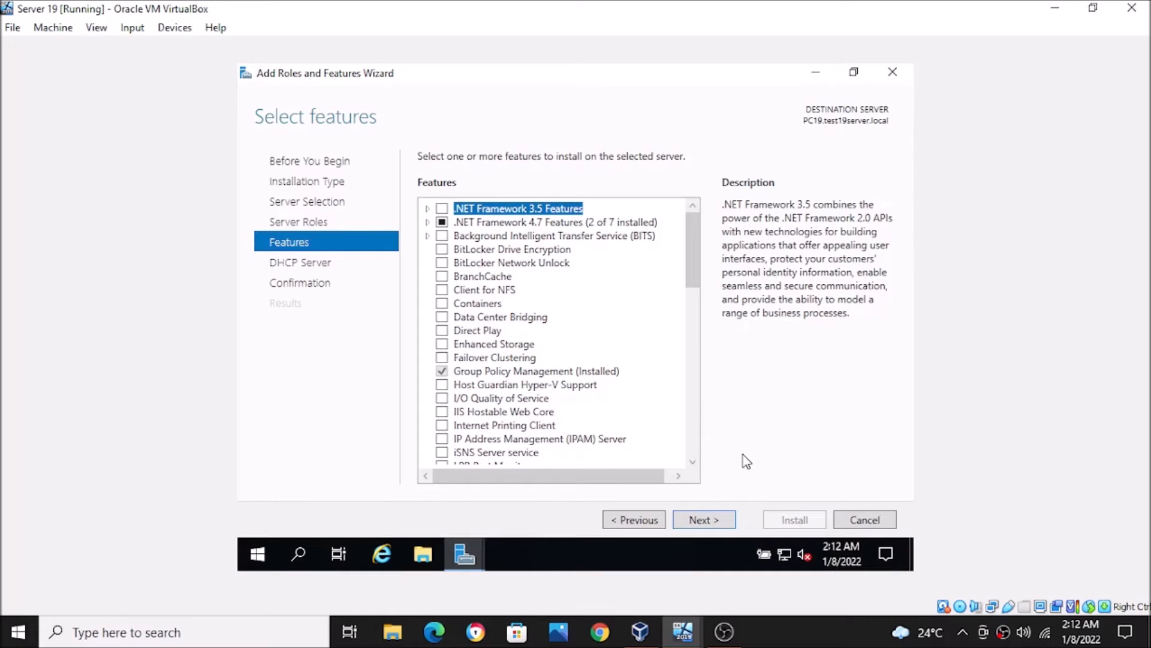
- Skip extra features and allow automatic restart on the installation confirmation page
left_click(721, 519)
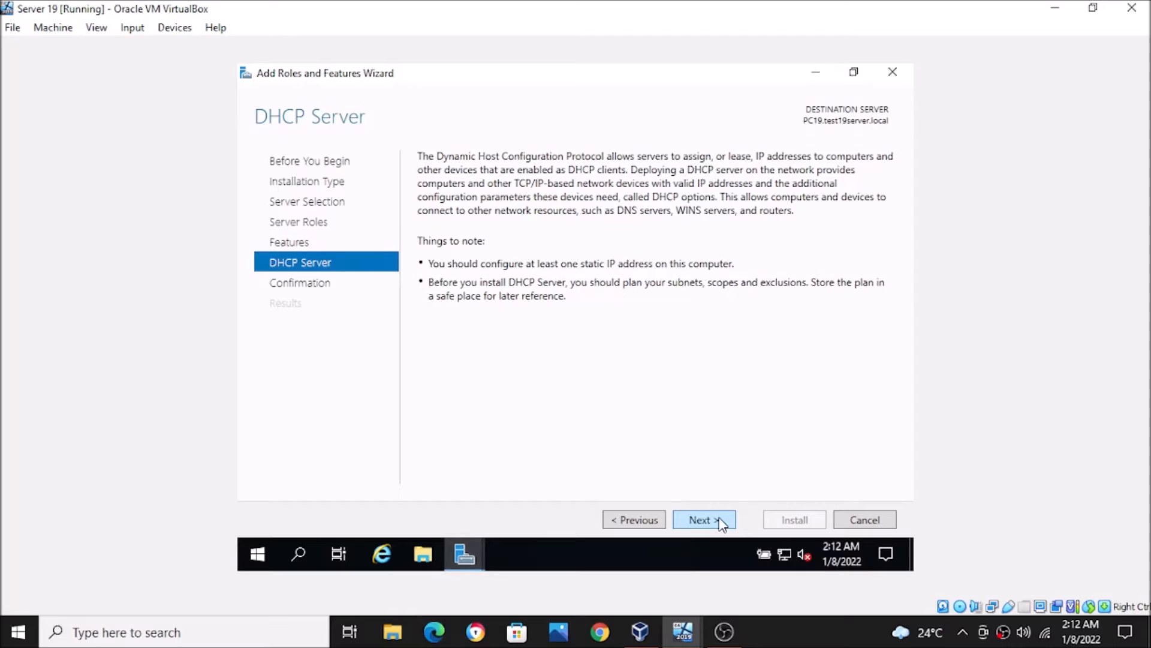
left_click(721, 520)
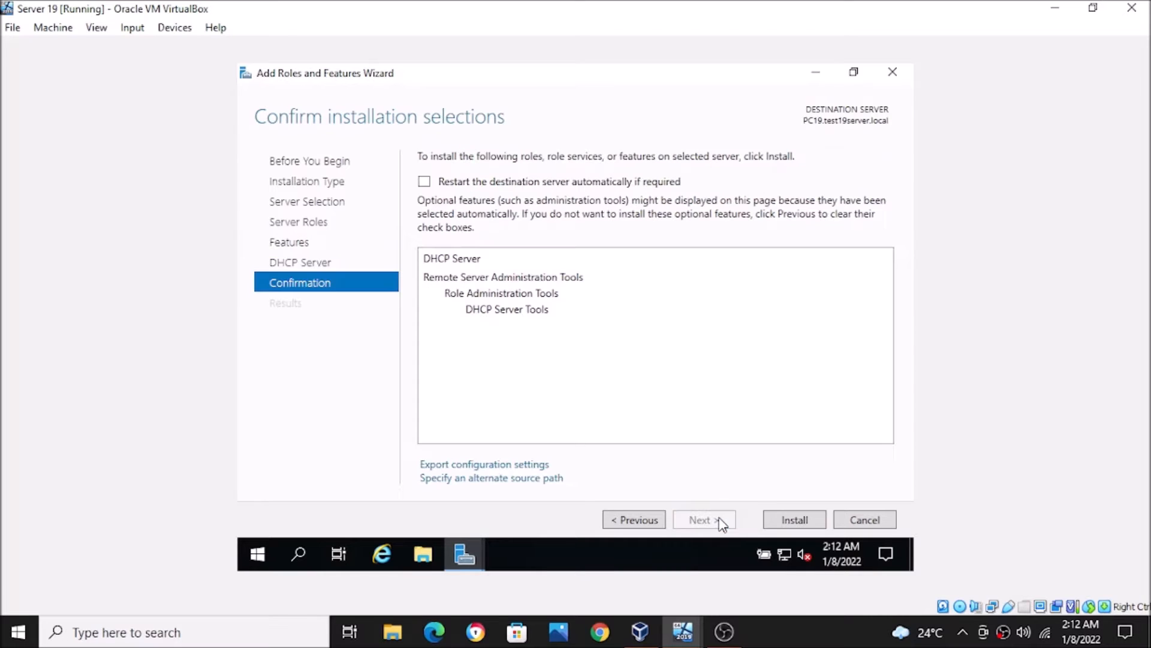
left_click(424, 181)
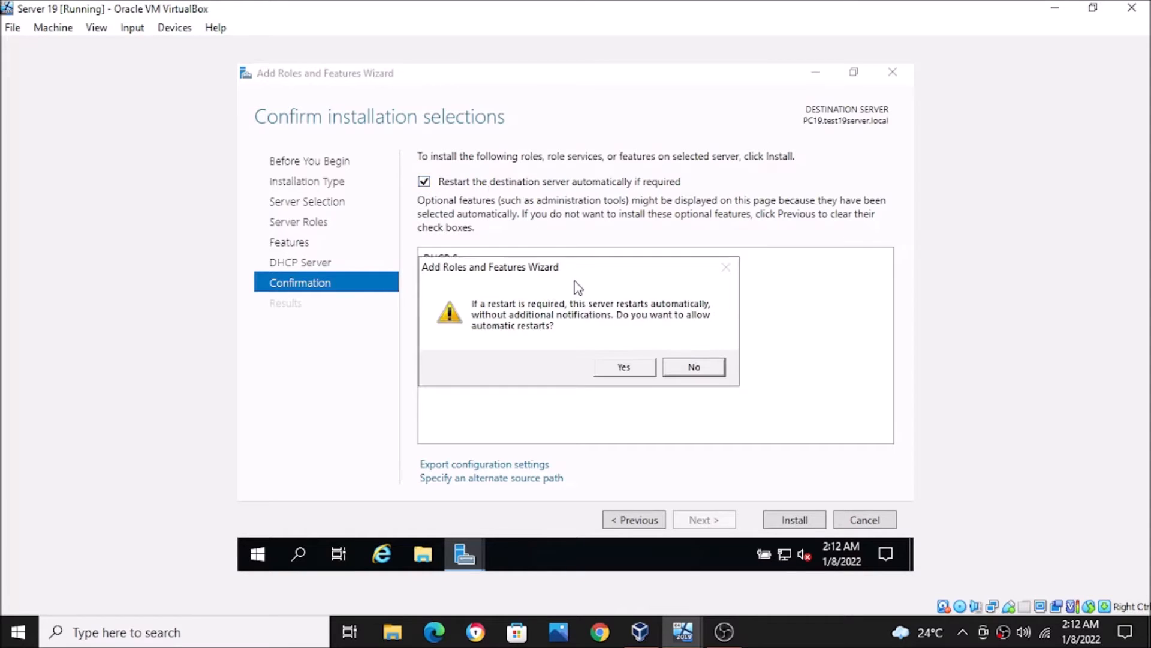
left_click(626, 370)
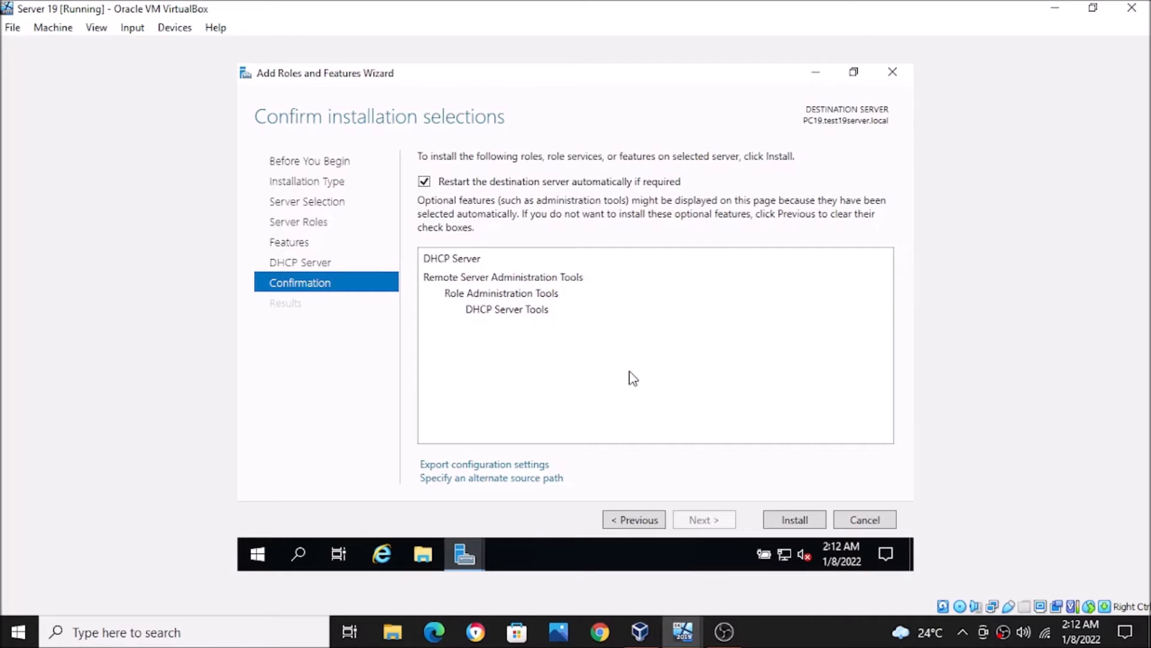
- Install DHCP Server and DHCP Server Tools on PC19.test19server.local
left_click(794, 520)
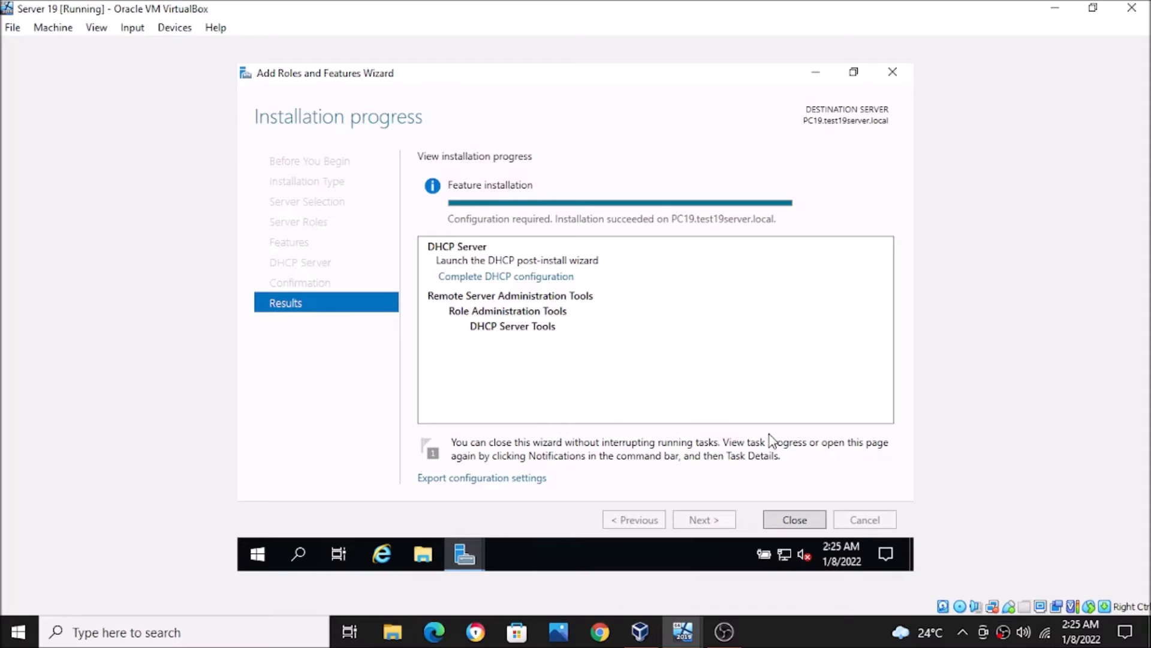
- Run DHCP post-install configuration with administrator credentials, creating security groups and authorizing the server
left_click(473, 277)
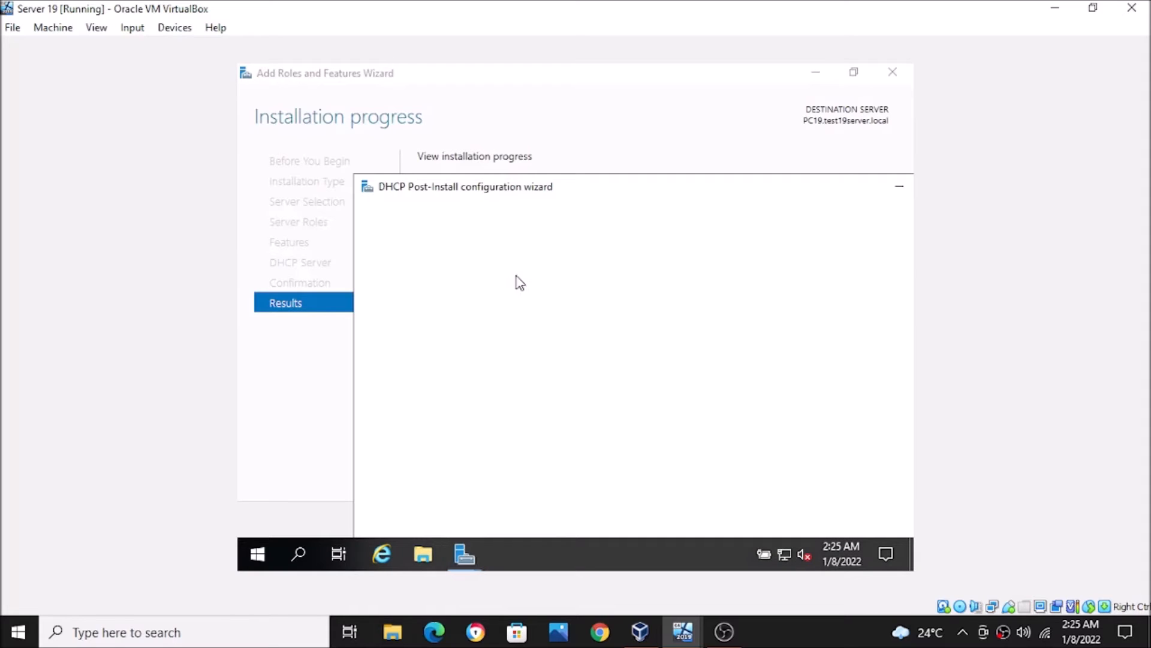
left_click_drag(564, 192, 463, 100)
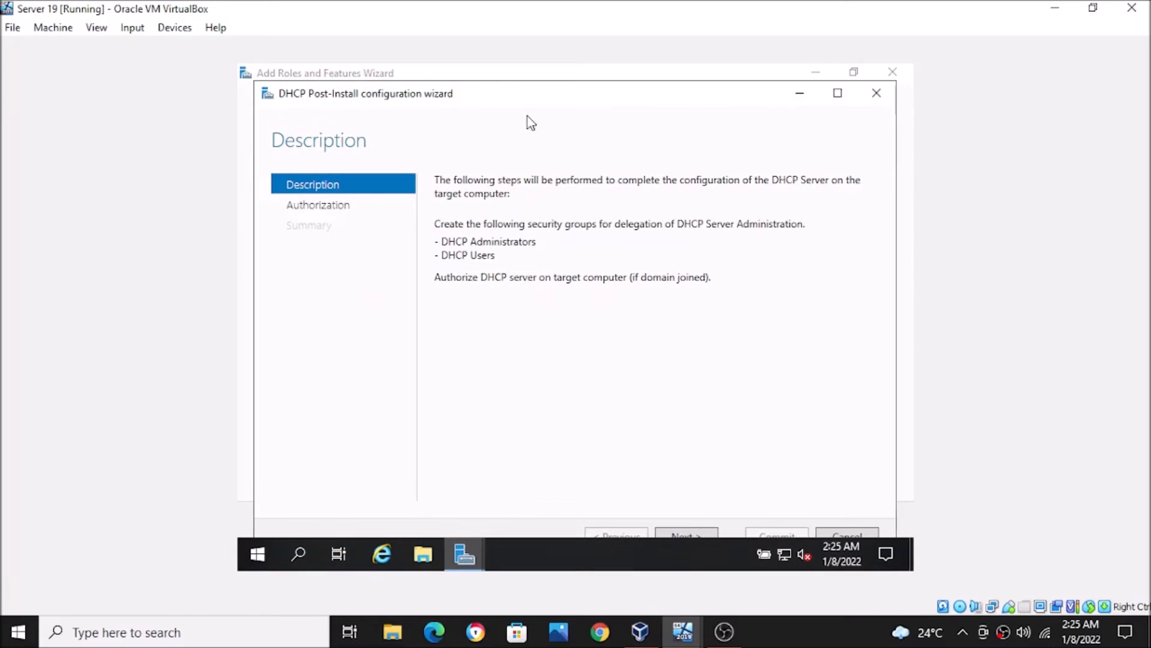
left_click(838, 94)
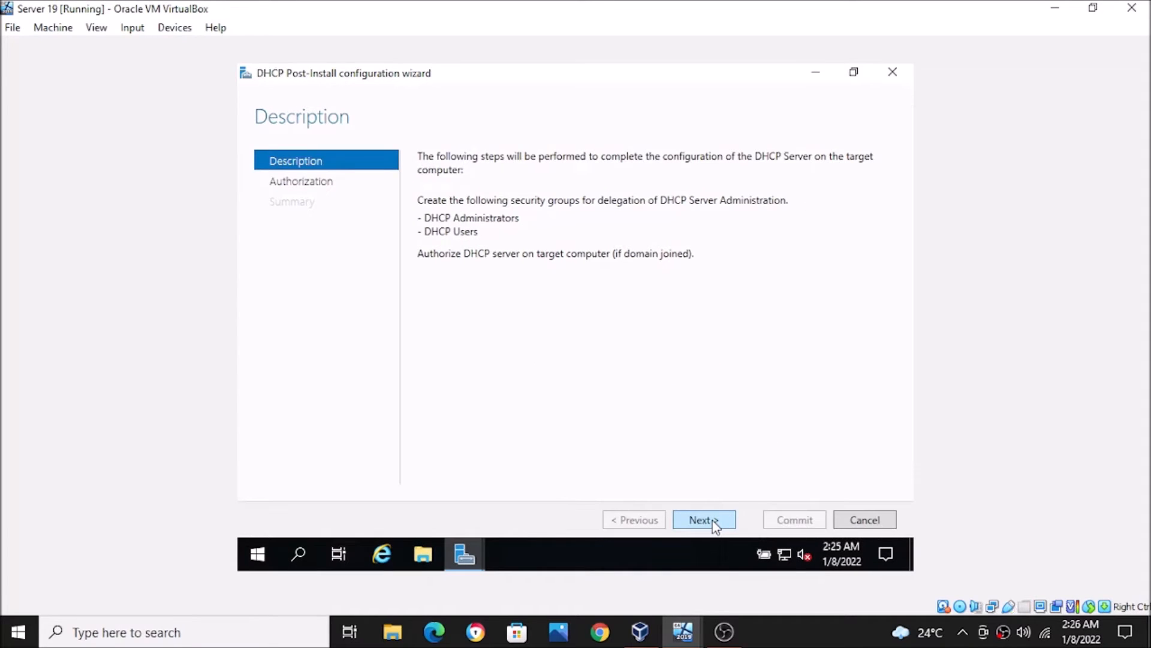
left_click(715, 524)
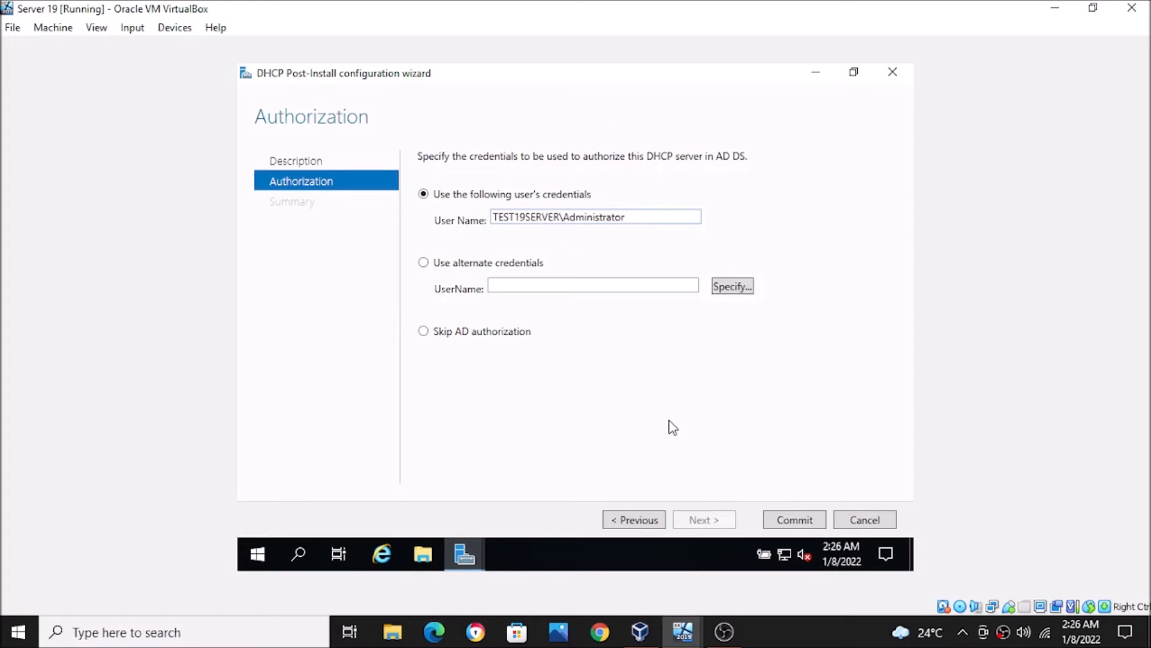
left_click(775, 520)
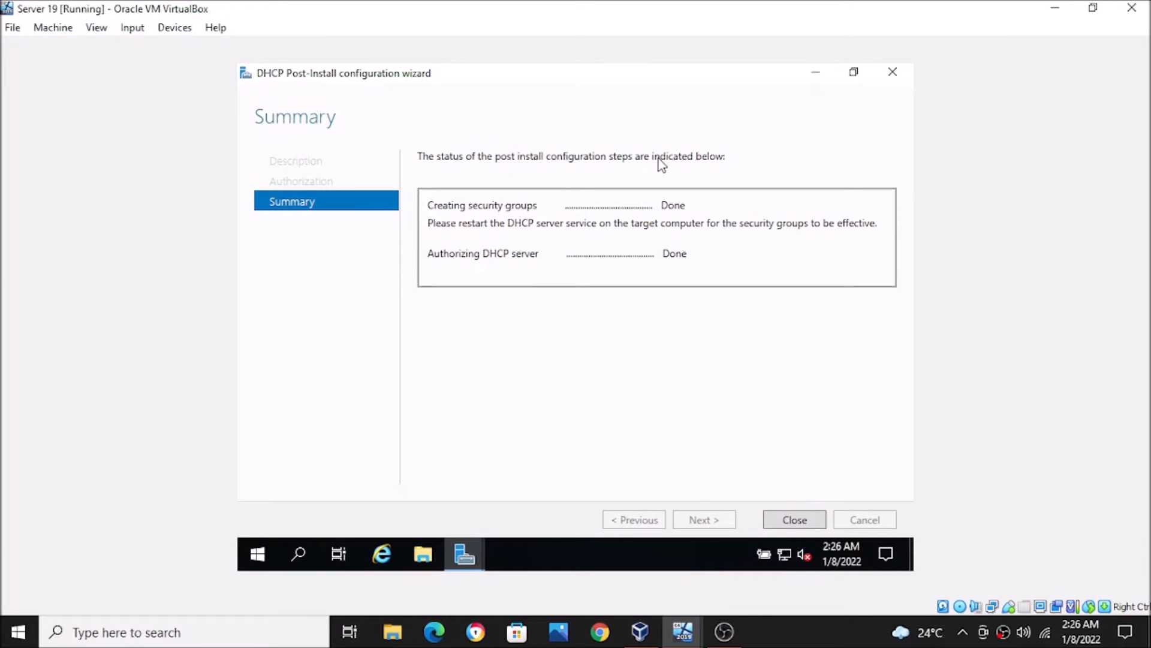
left_click(790, 516)
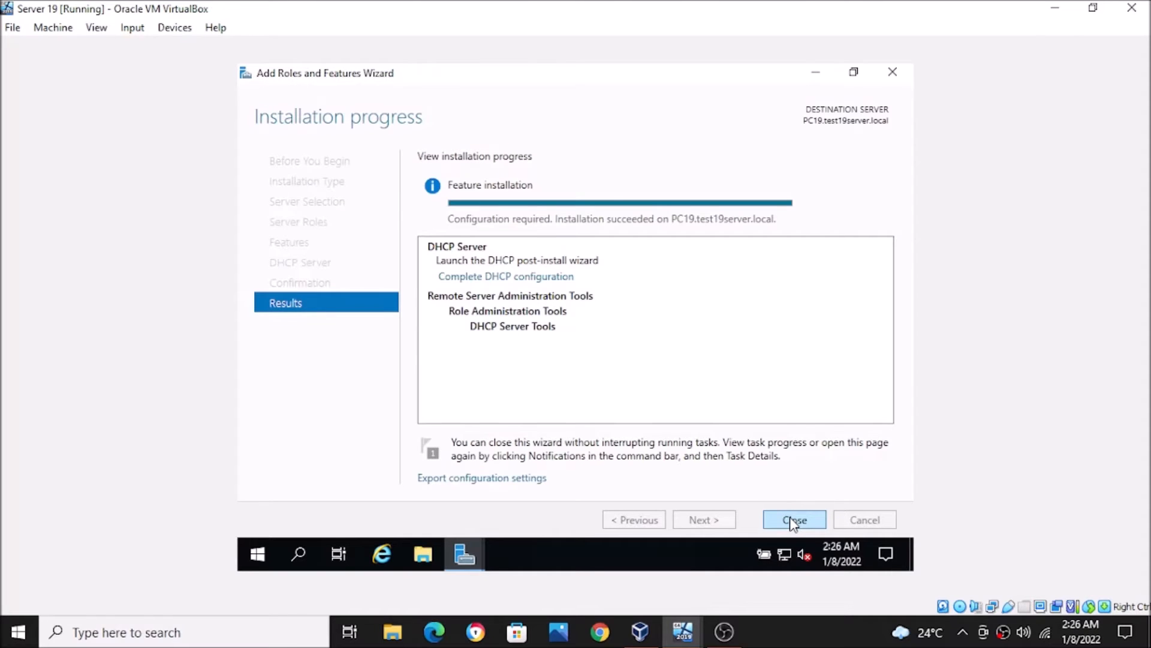
- Close the roles wizard and launch the DHCP console from the Tools menu
left_click(794, 520)
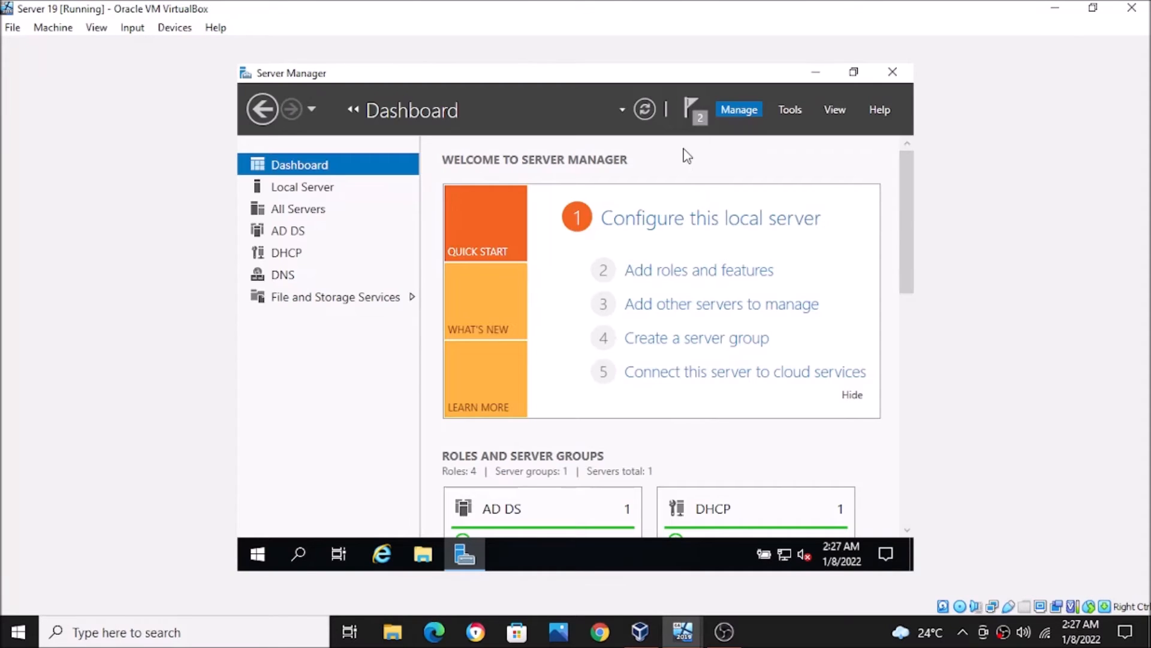
left_click(786, 113)
scroll(732, 156, "up", 3)
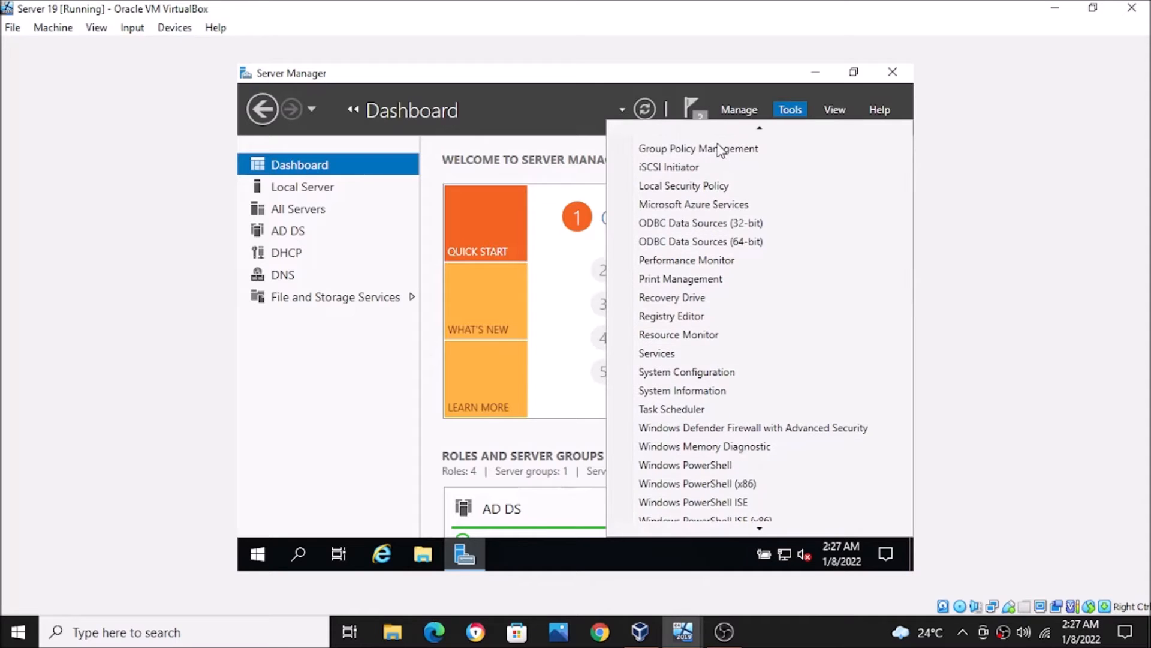
scroll(723, 138, "up", 5)
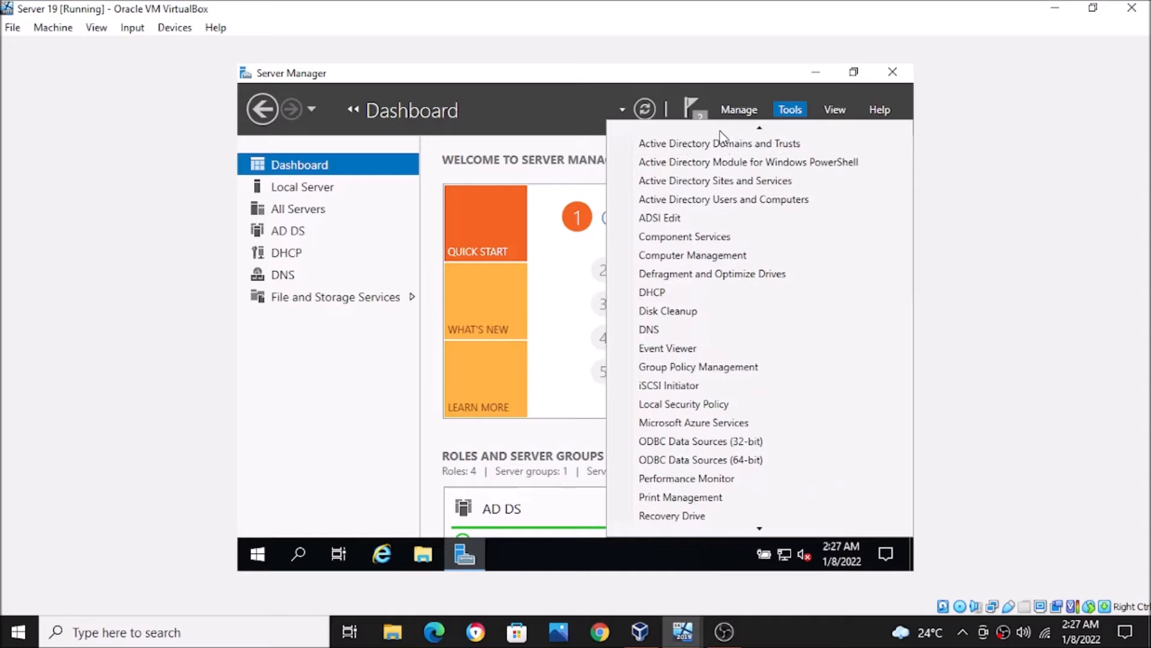
left_click(678, 300)
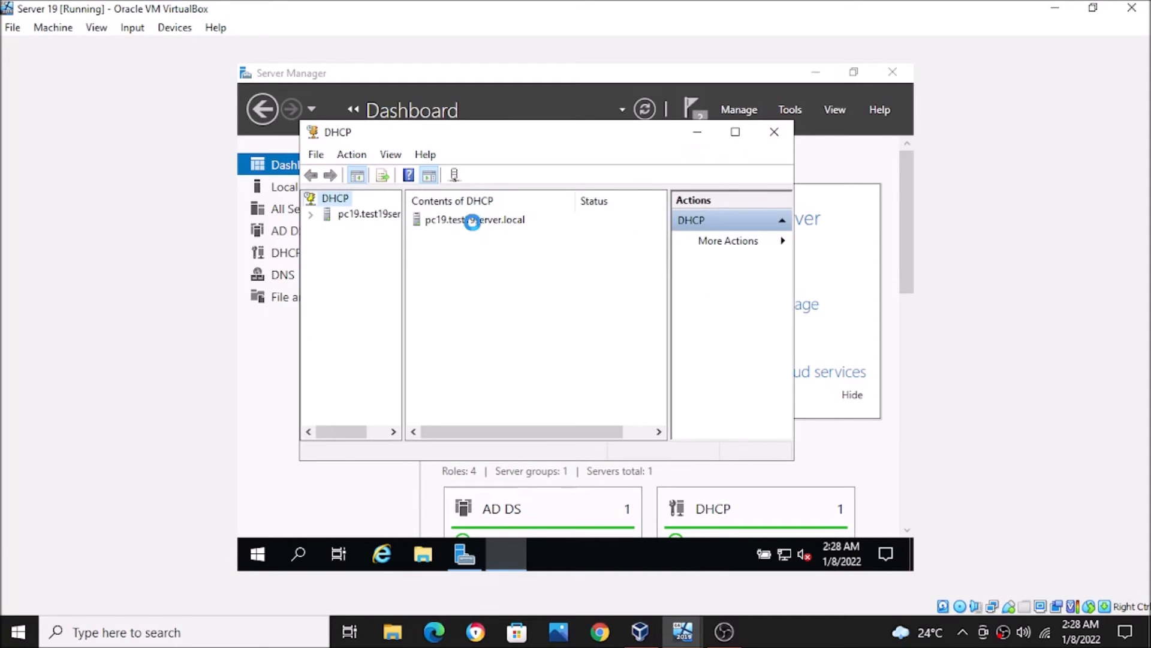
- Maximize the DHCP console and open the IPv4 node under pc19.test19server.local
left_click(734, 133)
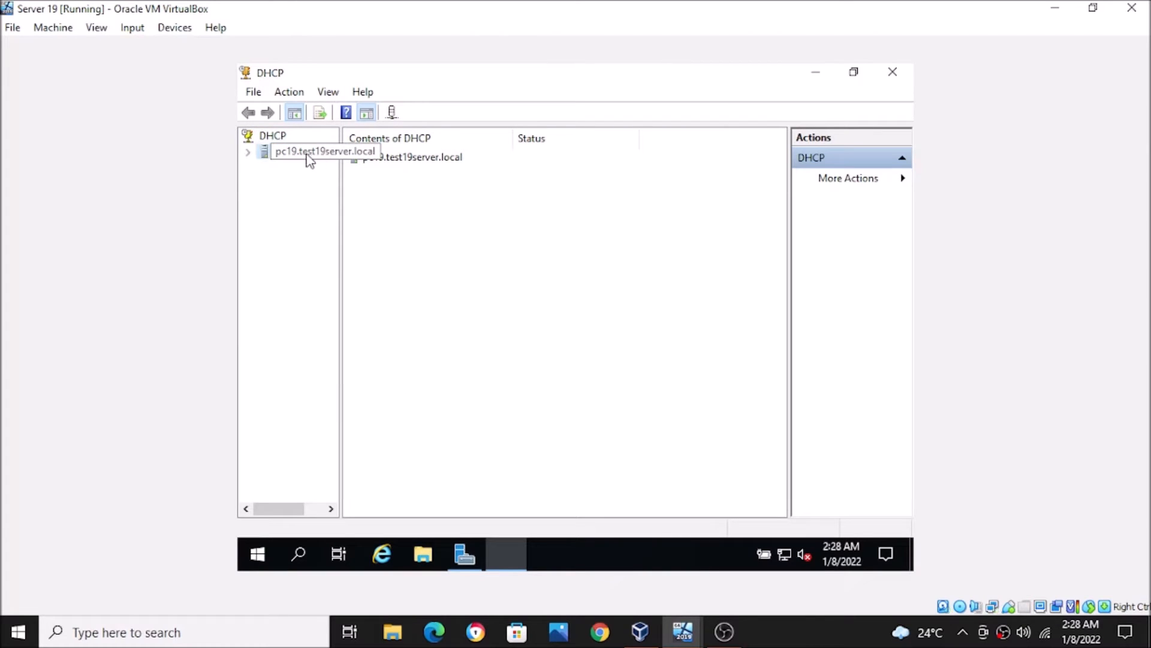
left_click(276, 152)
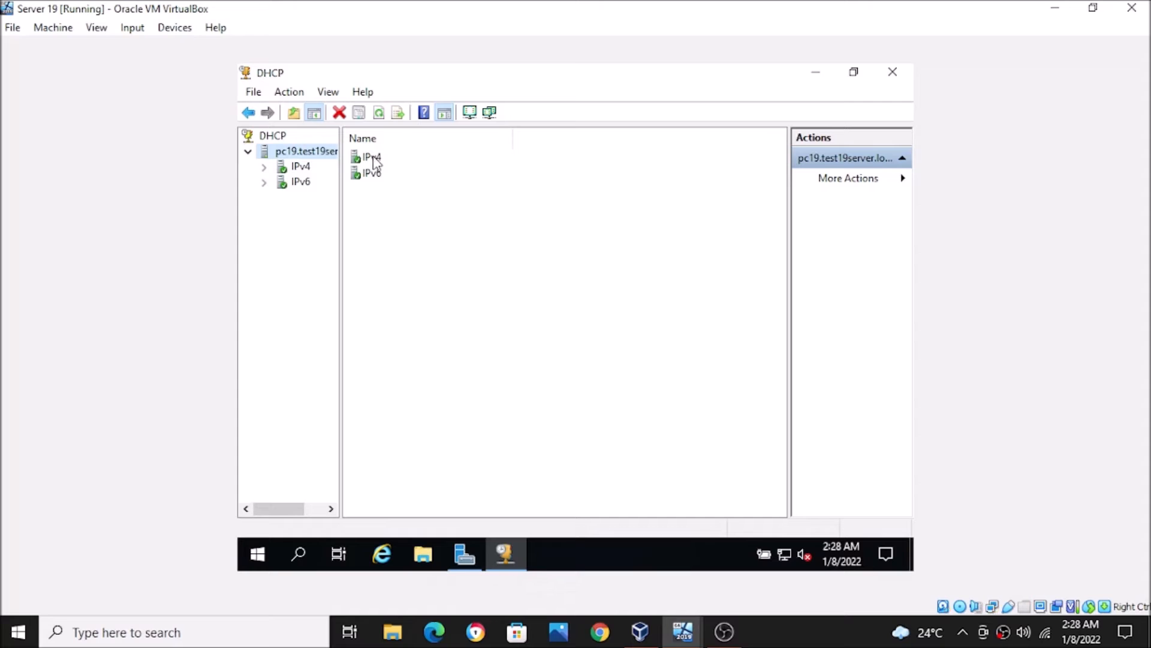
double_click(373, 159)
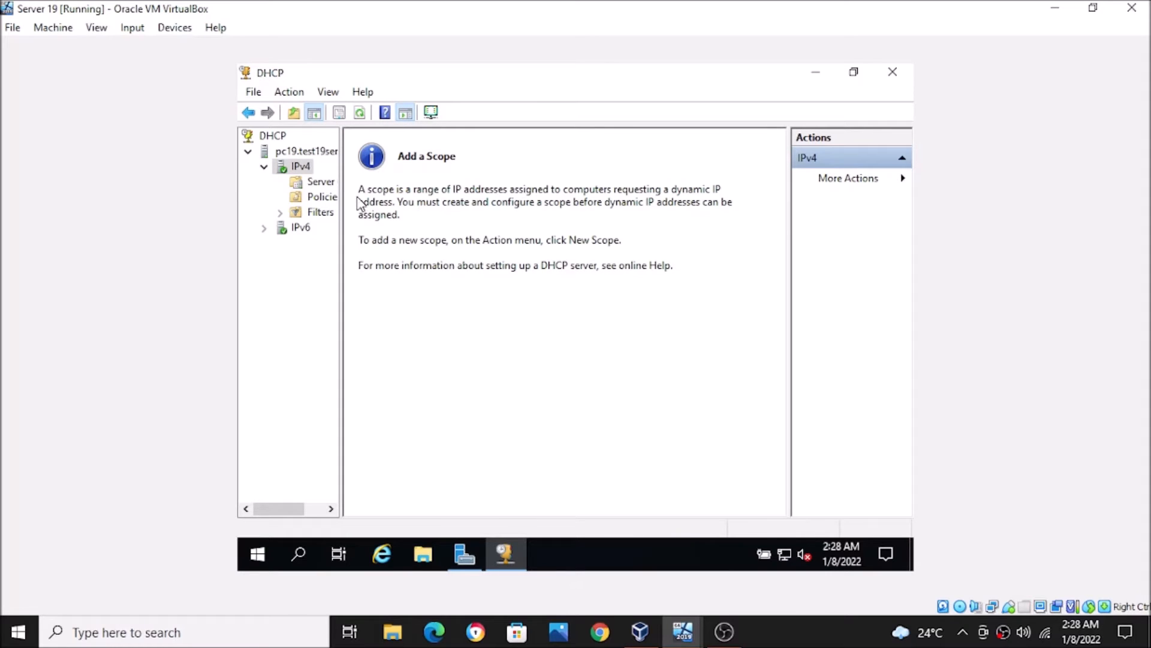
- Start a New Scope from the IPv4 context menu and advance to the Scope Name page
right_click(293, 166)
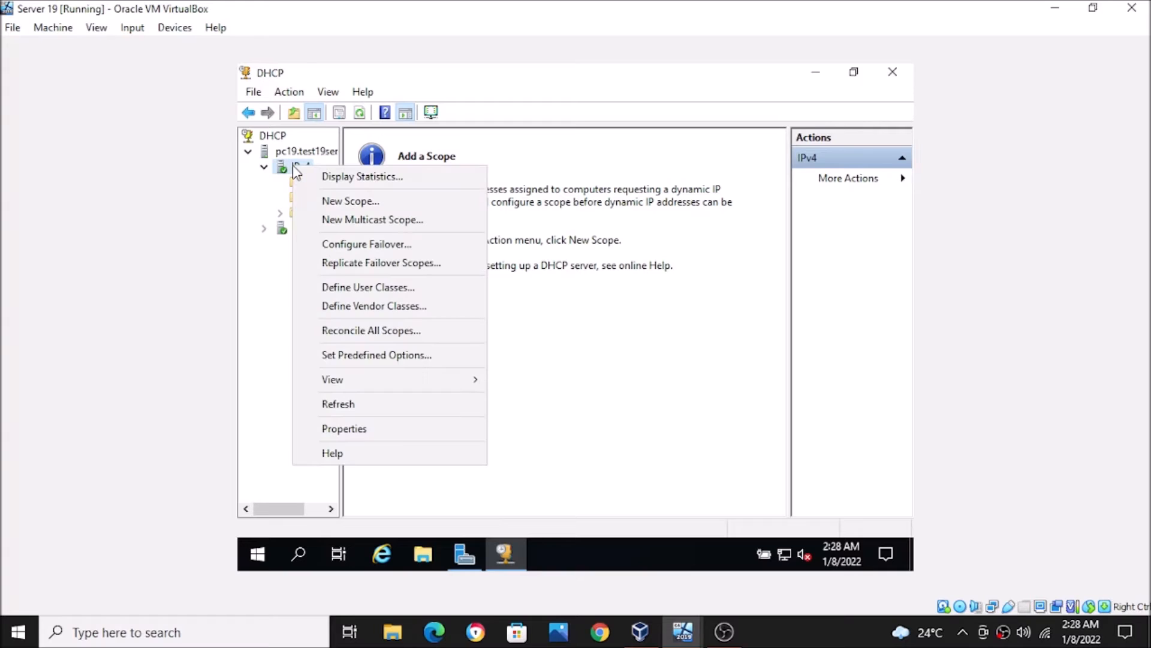
left_click(351, 201)
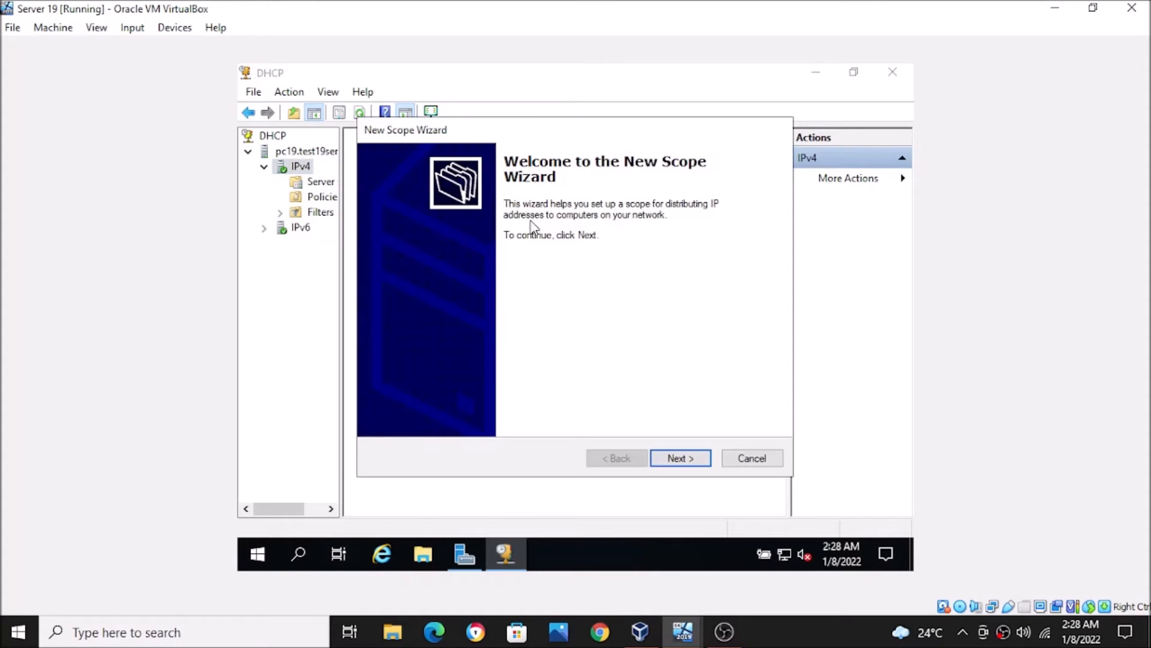
left_click(700, 460)
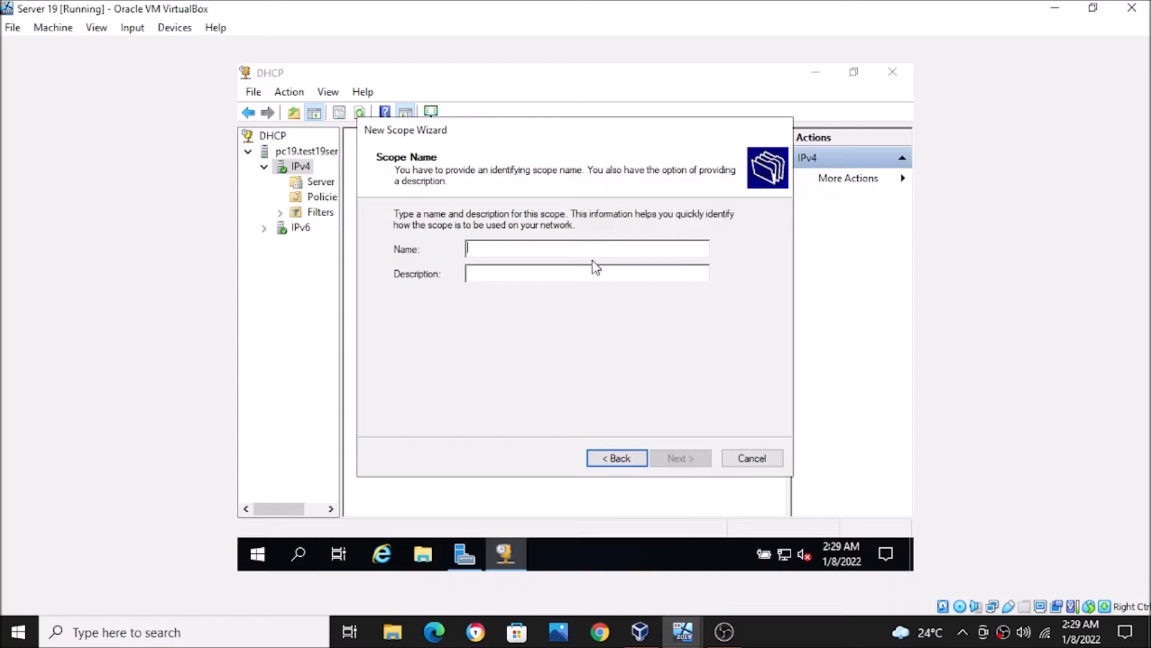
- Name the scope 'scope19' with no description and continue to the IP Address Range page
type("scope19")
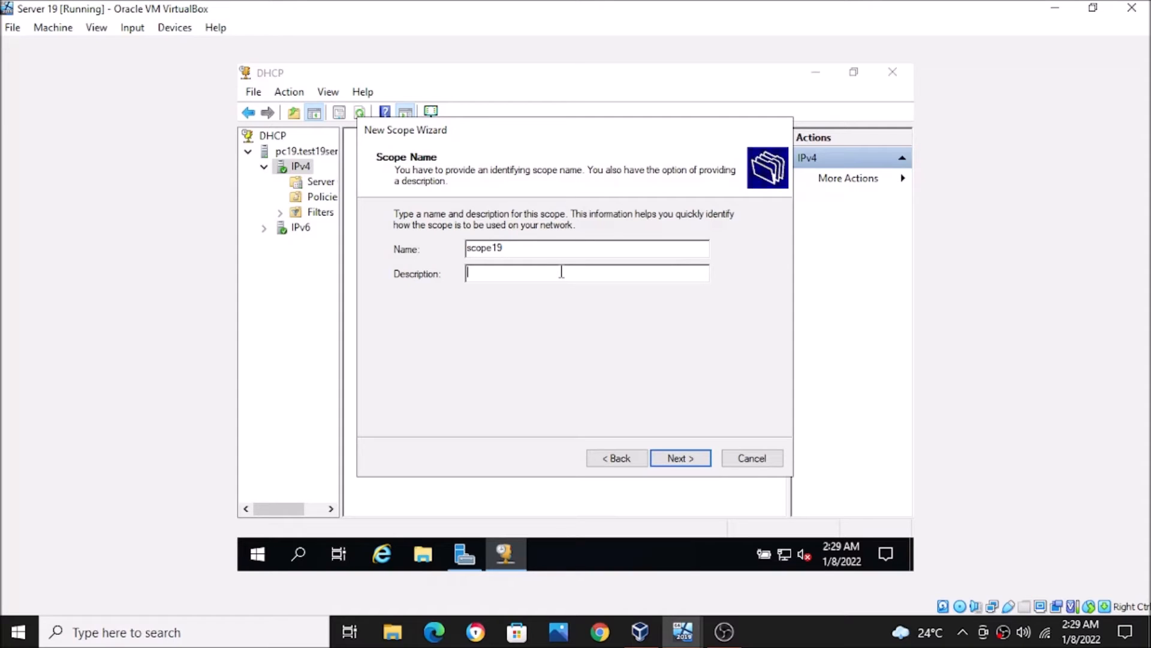
left_click(562, 272)
left_click(668, 459)
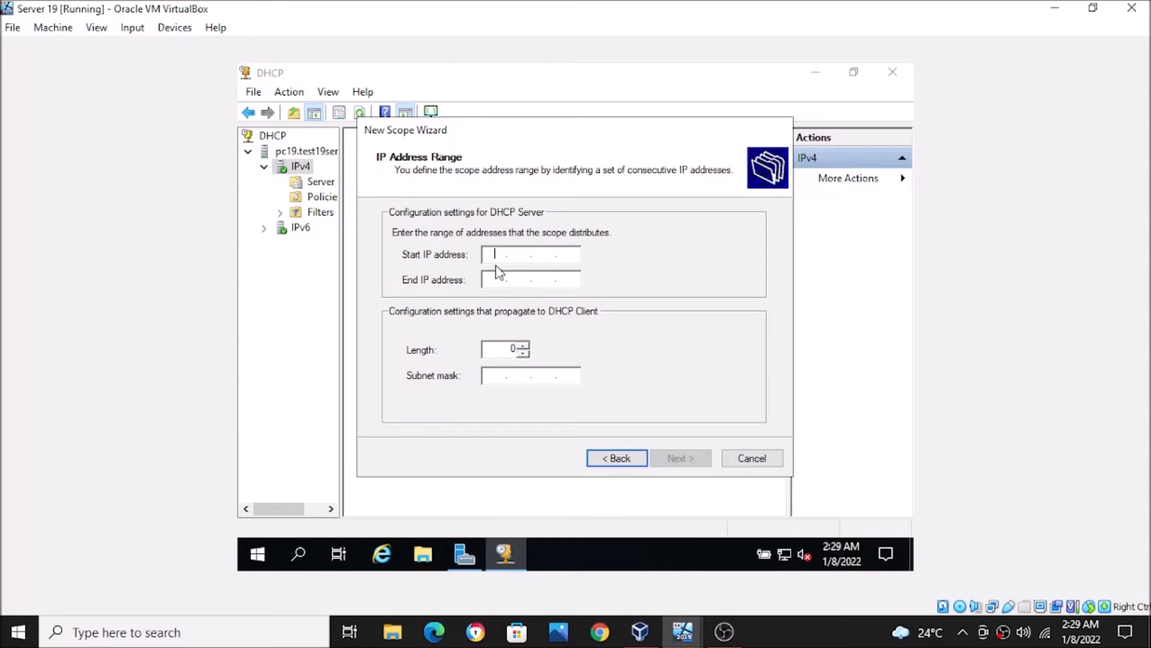
- Set the scope range to 192.168.0.40–192.168.0.50, keeping length 24 and mask 255.255.255.0
type("192 . 168 . 0 .")
type("10")
left_click(496, 276)
type("192.")
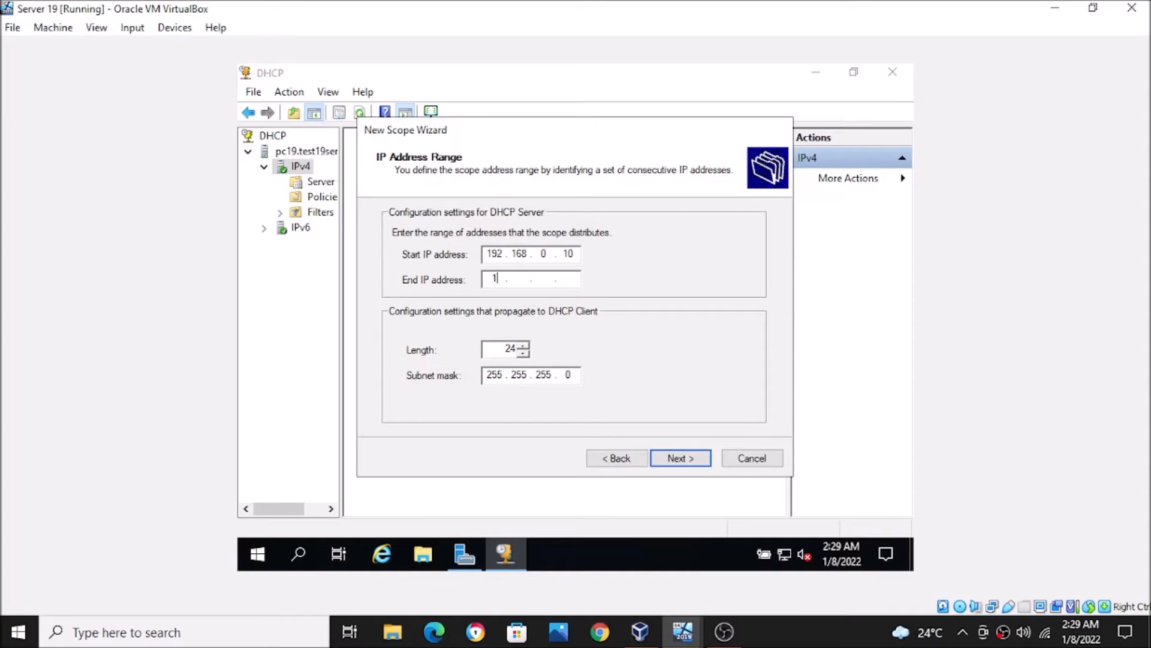
type("168.0.20")
key("BackSpace")
key("BackSpace")
left_click(572, 260)
key("BackSpace")
type("4")
left_click(569, 280)
type("50")
- Add 192.168.0.44 as an excluded address and continue to Lease Duration
left_click(673, 458)
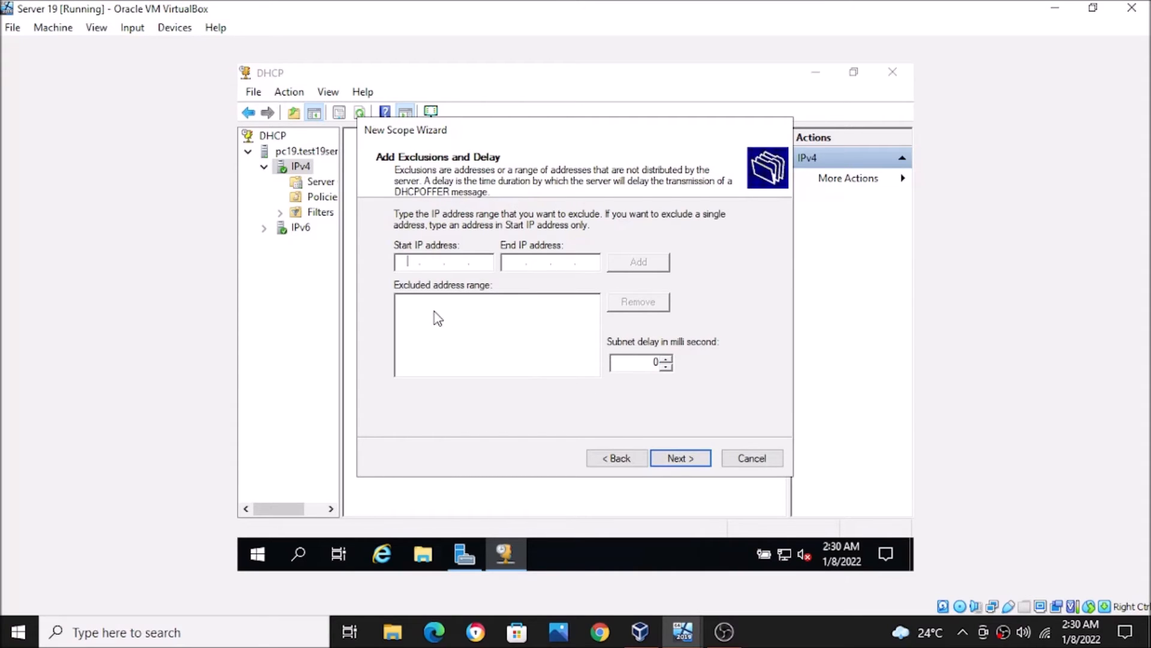
type("192 . 168 . 0")
type("44")
left_click(627, 262)
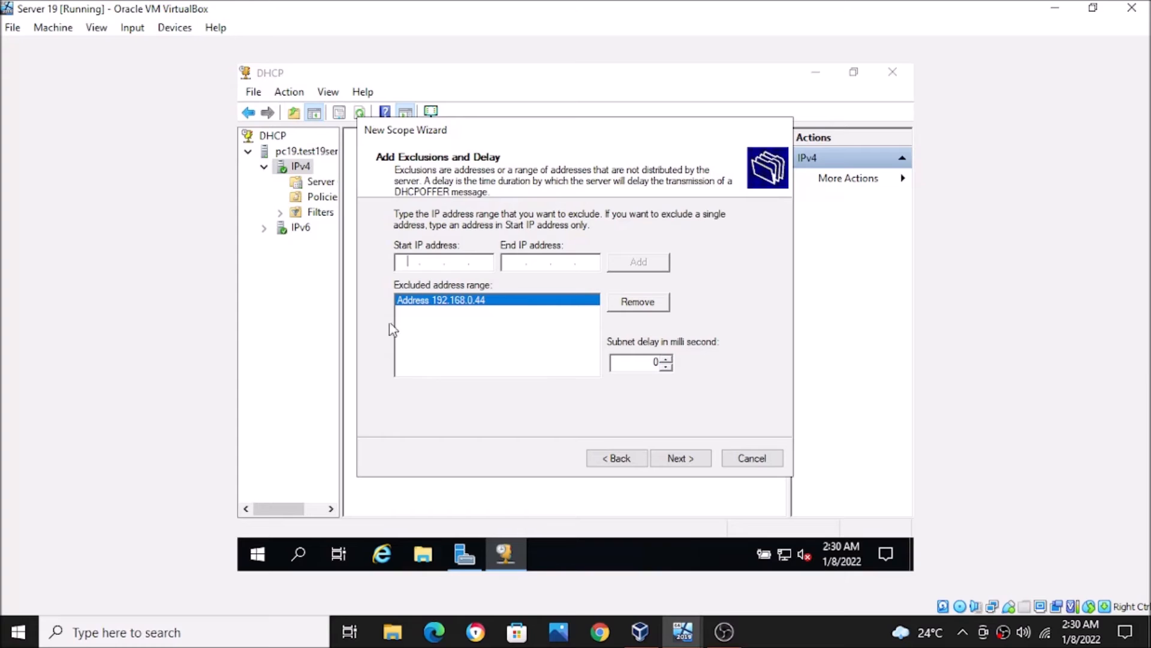
left_click(660, 458)
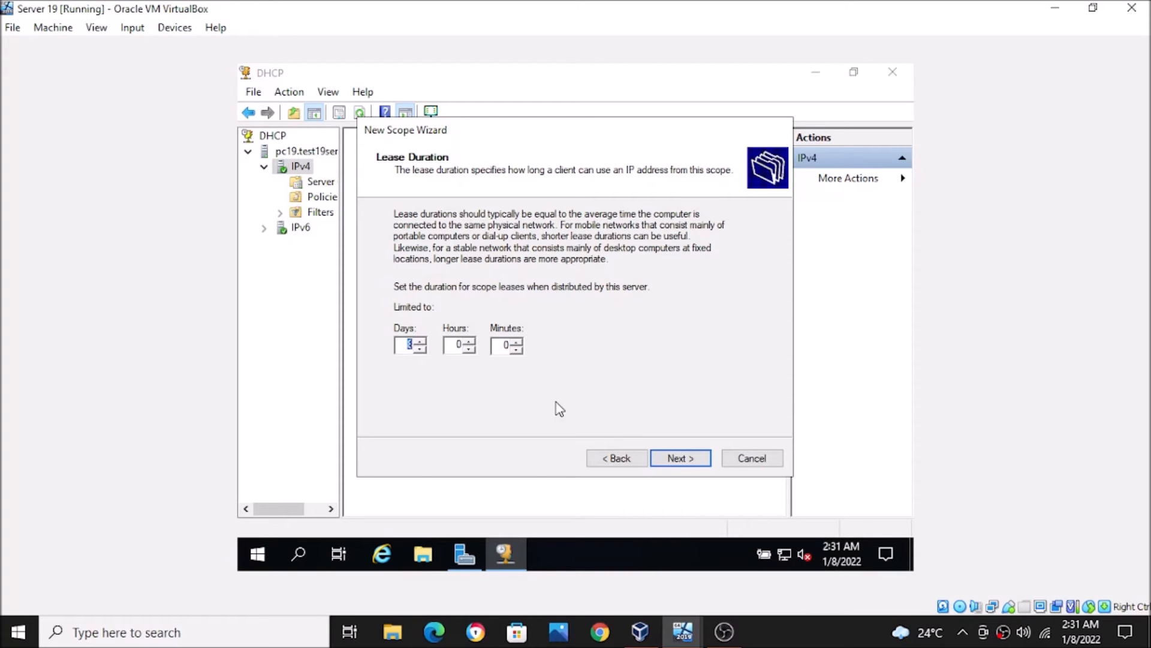
- Keep default lease, DNS and activation settings, skip gateway and WINS, and finish scope19
left_click(675, 460)
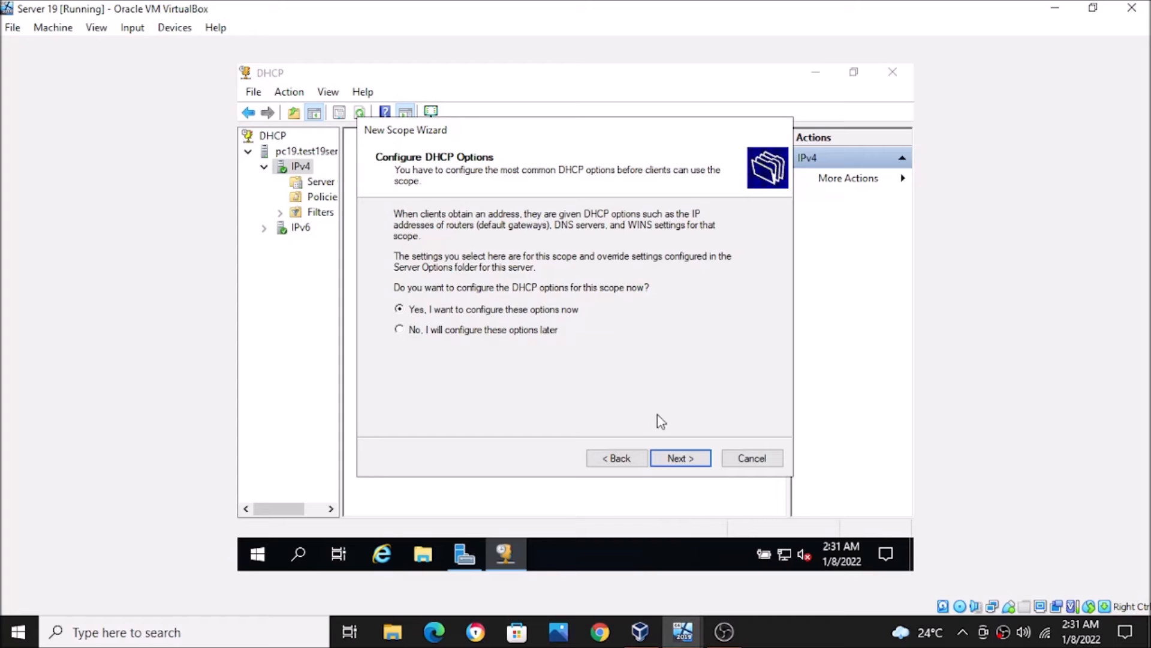
left_click(682, 457)
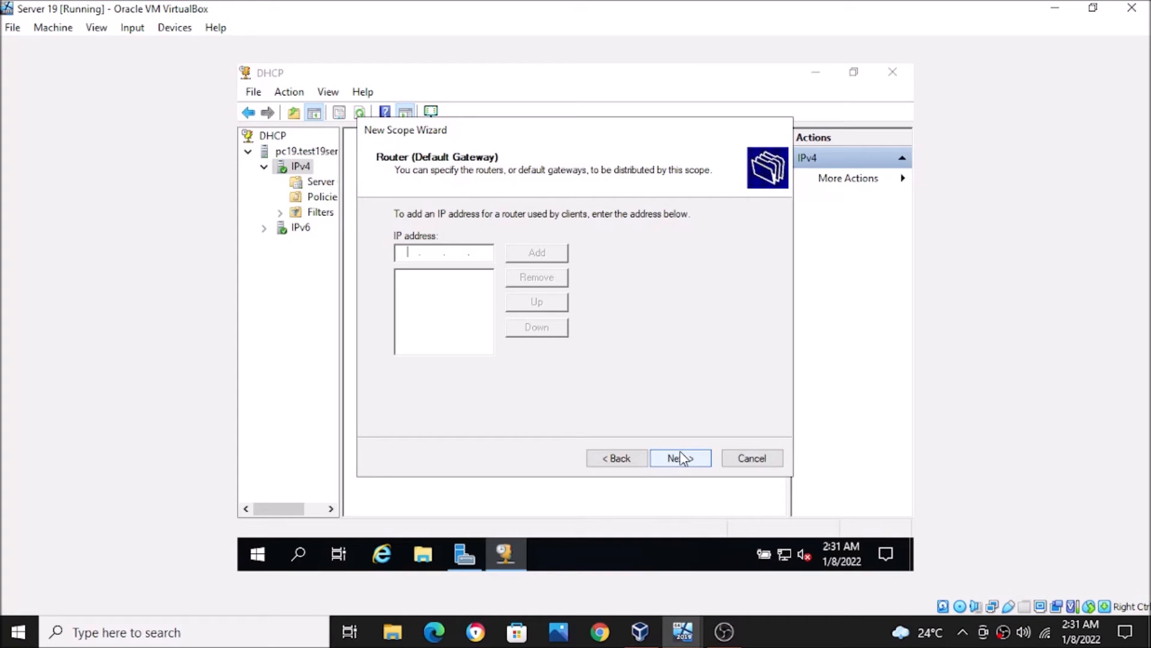
left_click(681, 457)
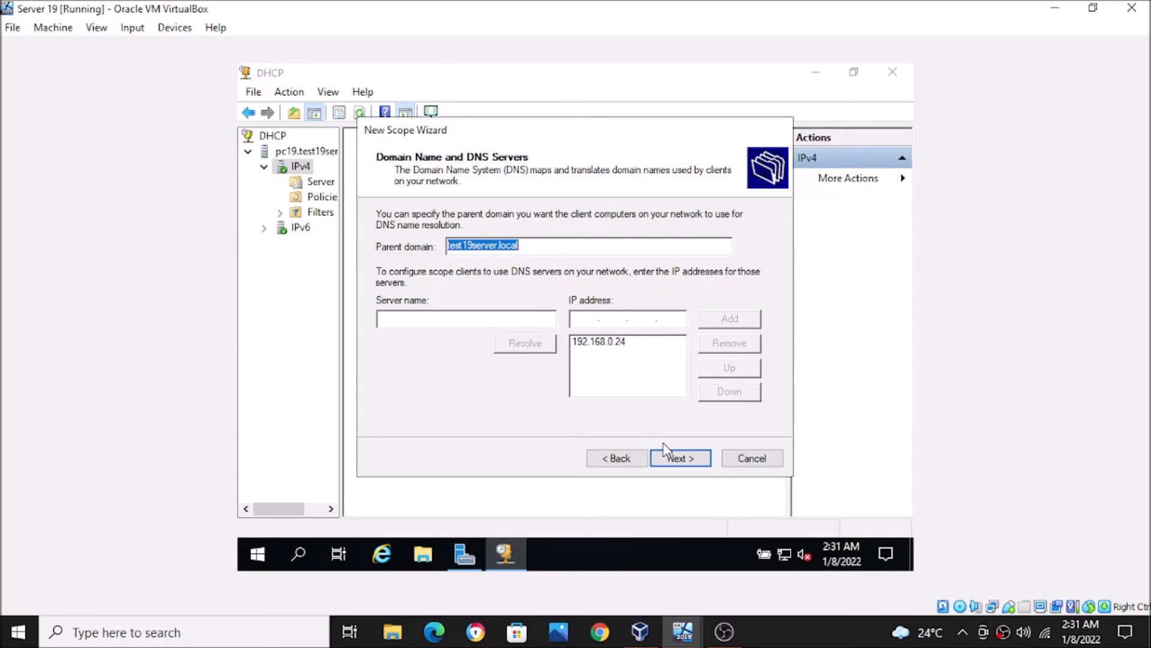
left_click(666, 459)
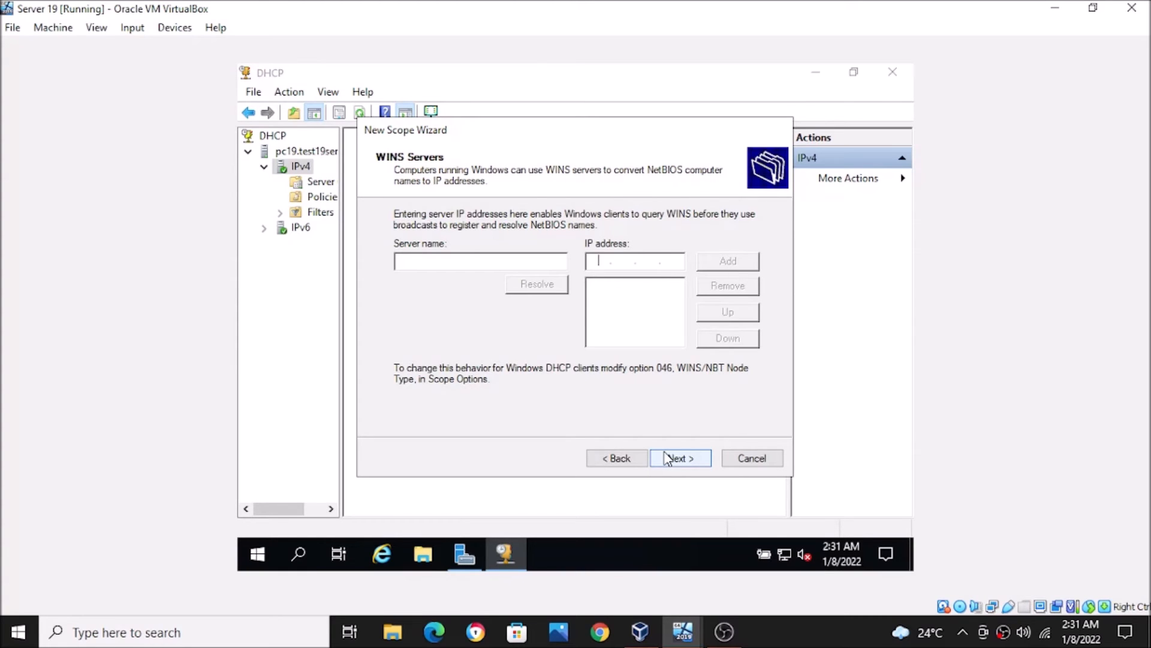
left_click(667, 458)
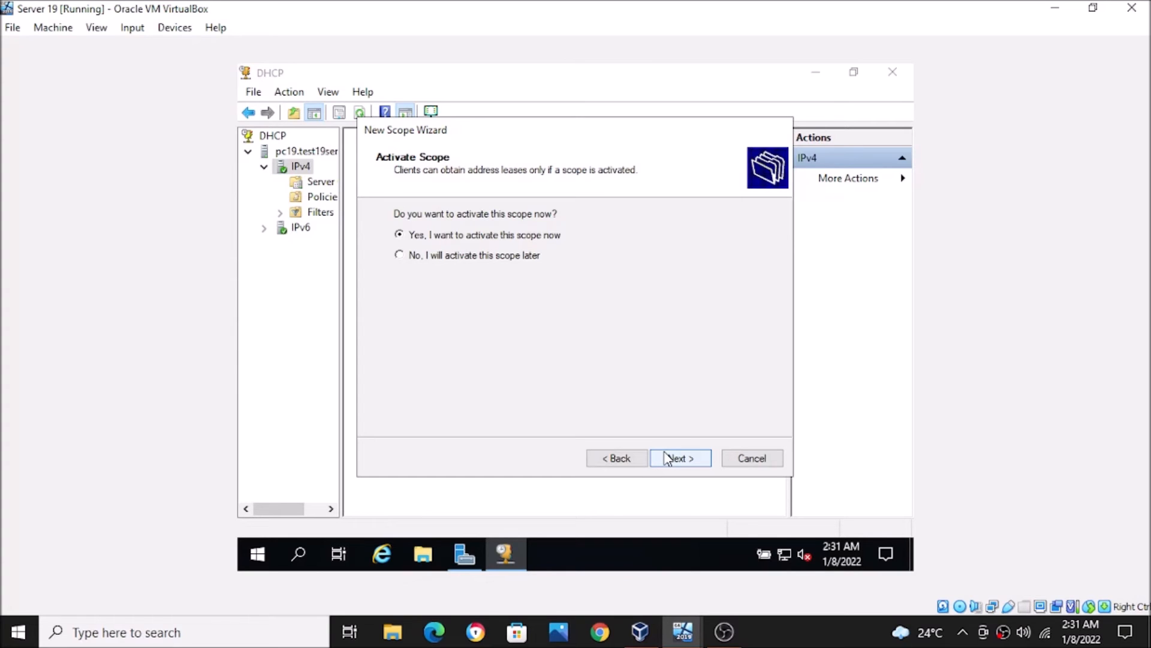
left_click(667, 459)
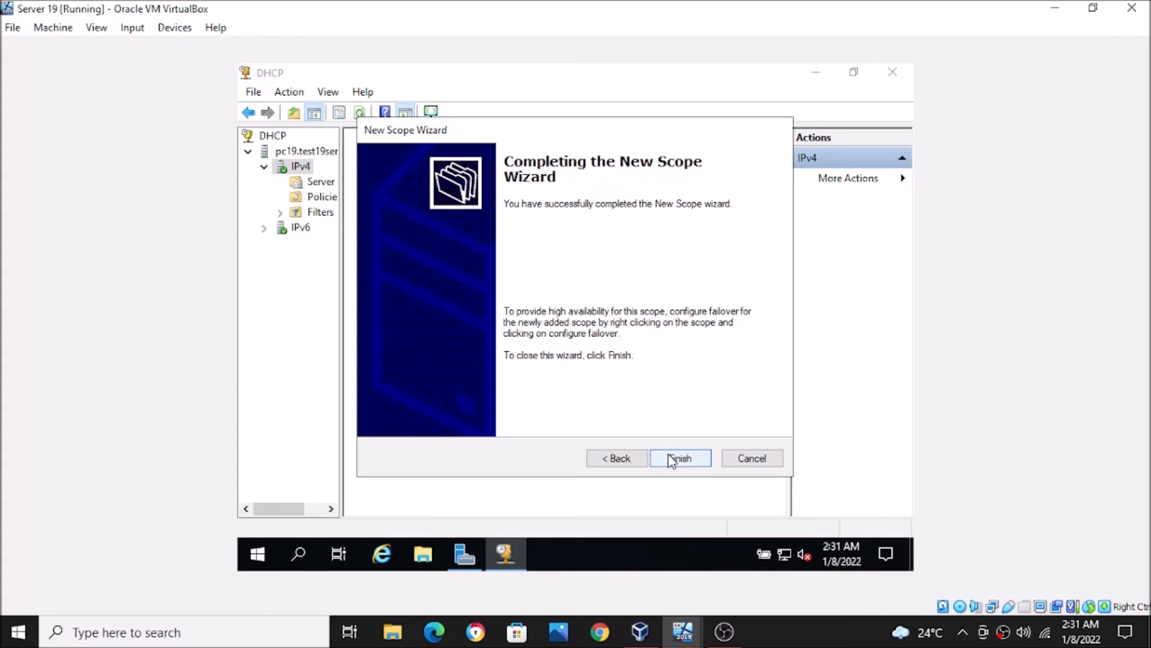
left_click(671, 460)
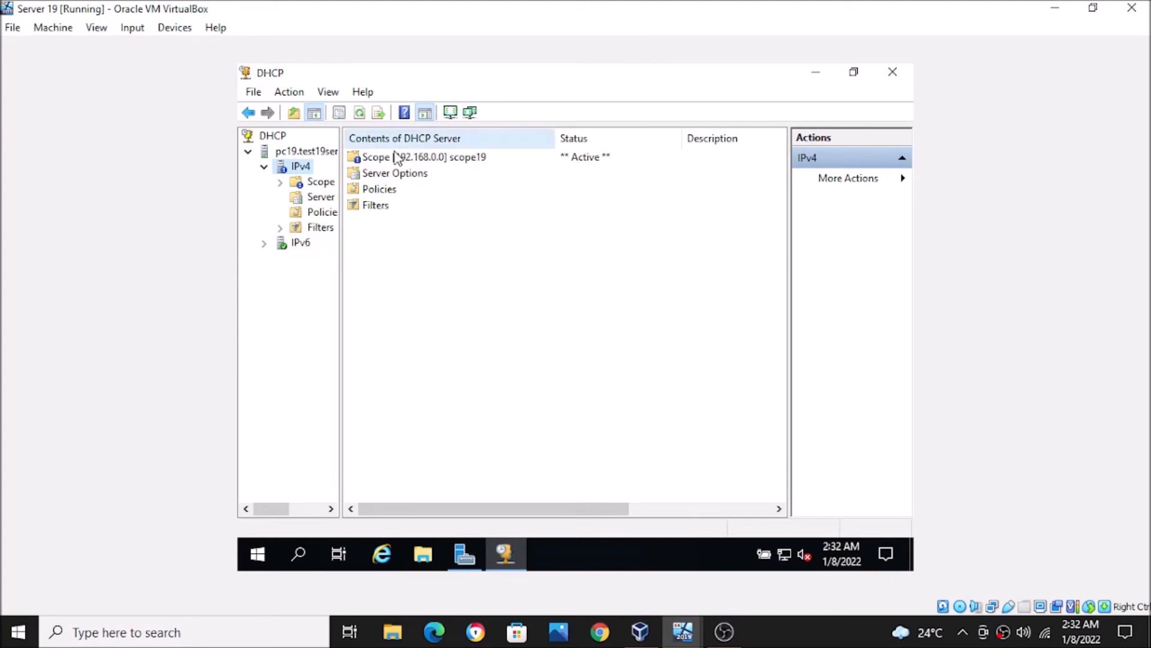
- Expand scope19 to inspect its Policies and Address Pool showing range 192.168.0.40–50 and exclusion 192.168.0.44
double_click(397, 159)
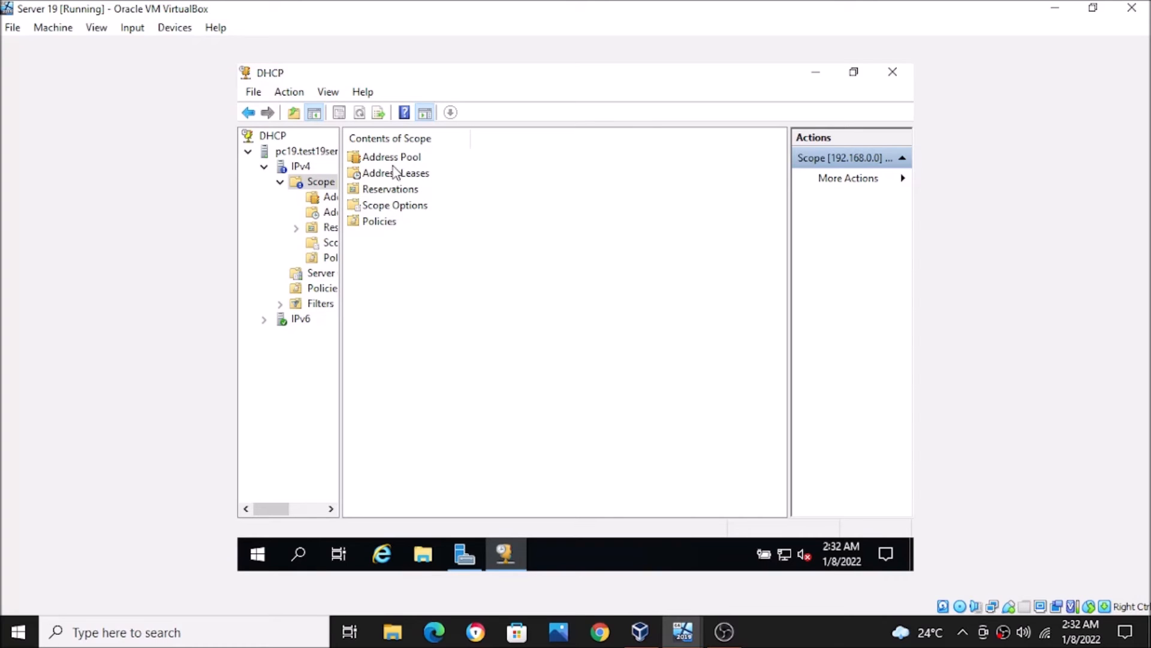
left_click(386, 223)
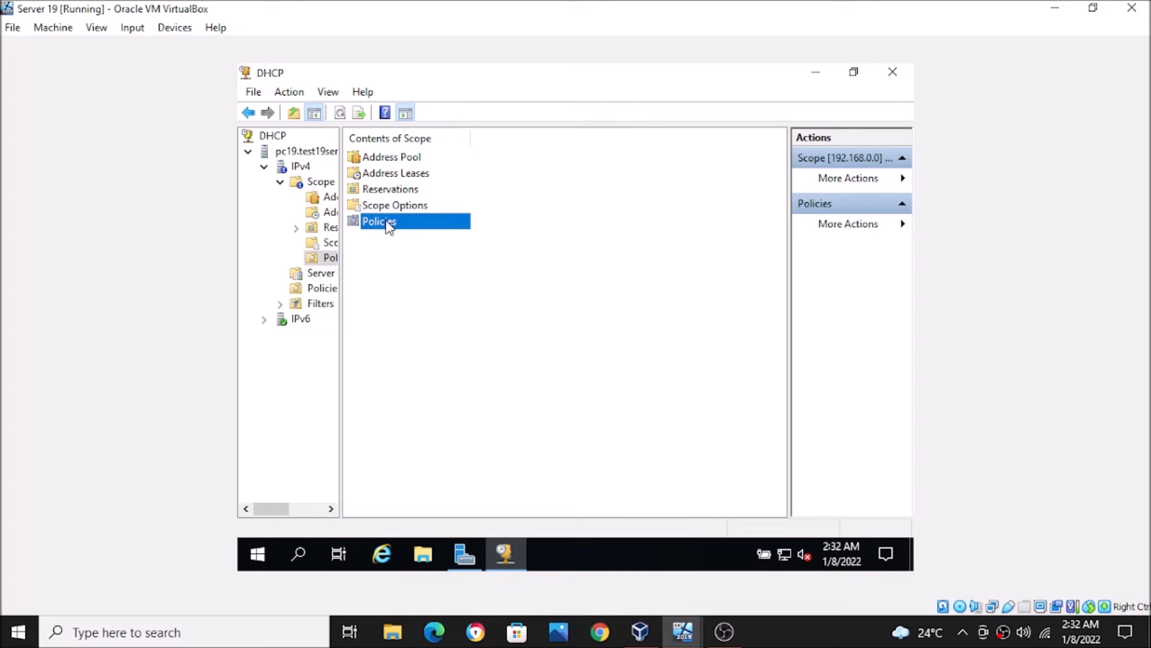
double_click(387, 223)
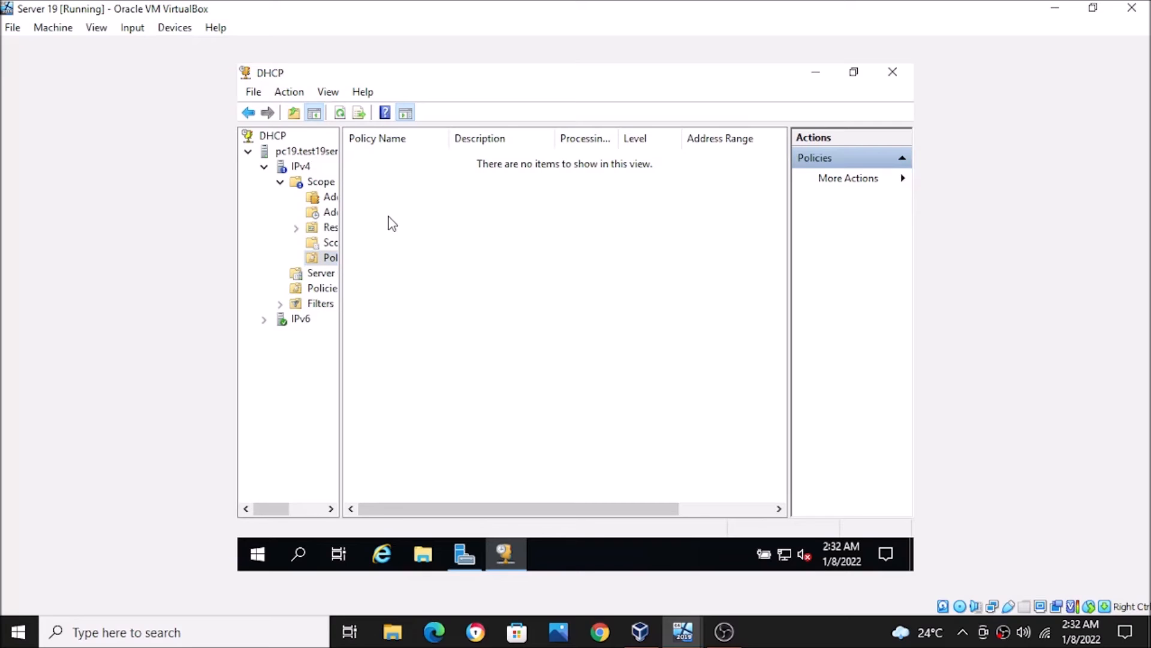
left_click(334, 200)
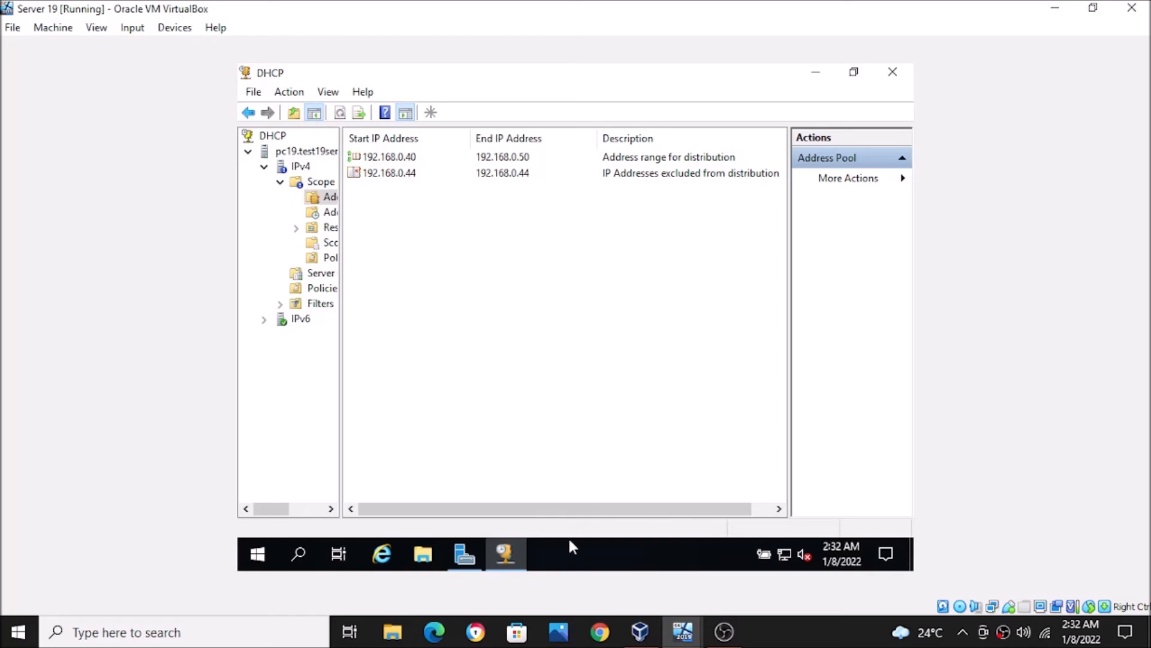
- Open the Windows 10 VM from VirtualBox Manager and sign in with the account password
left_click(656, 621)
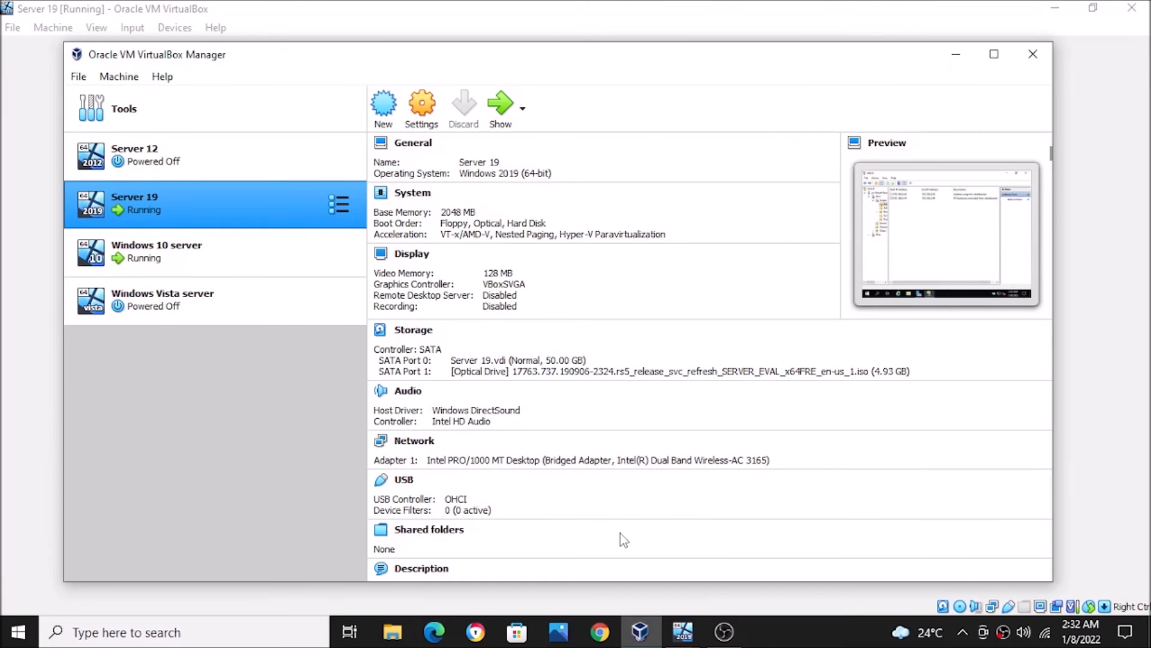
double_click(229, 257)
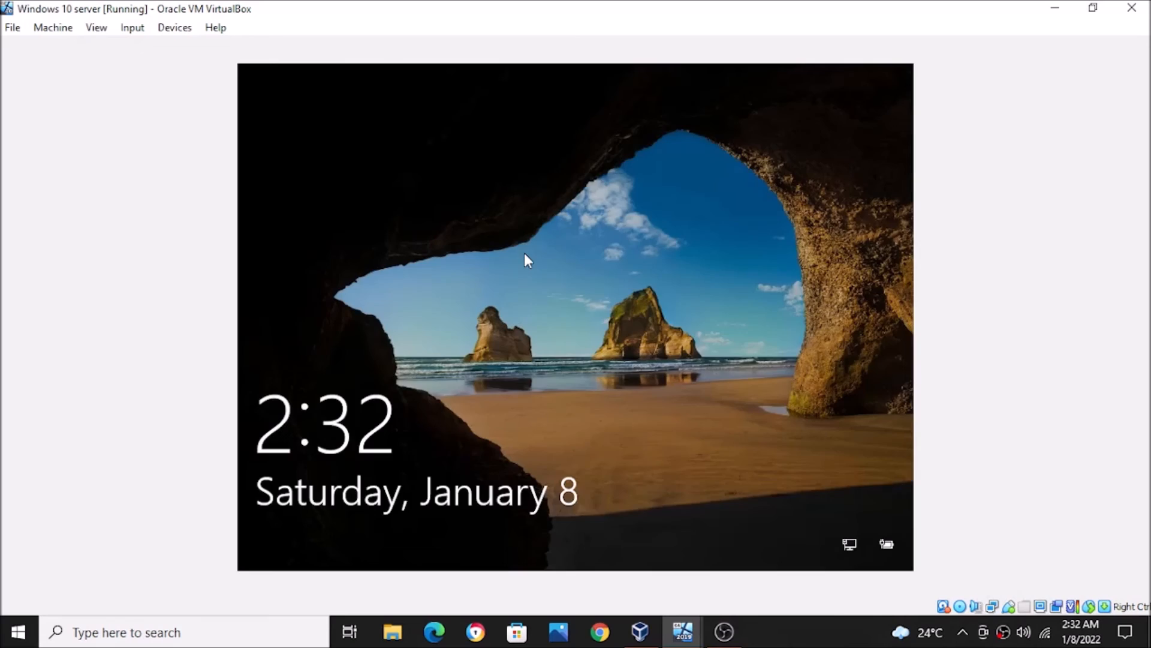
left_click(524, 253)
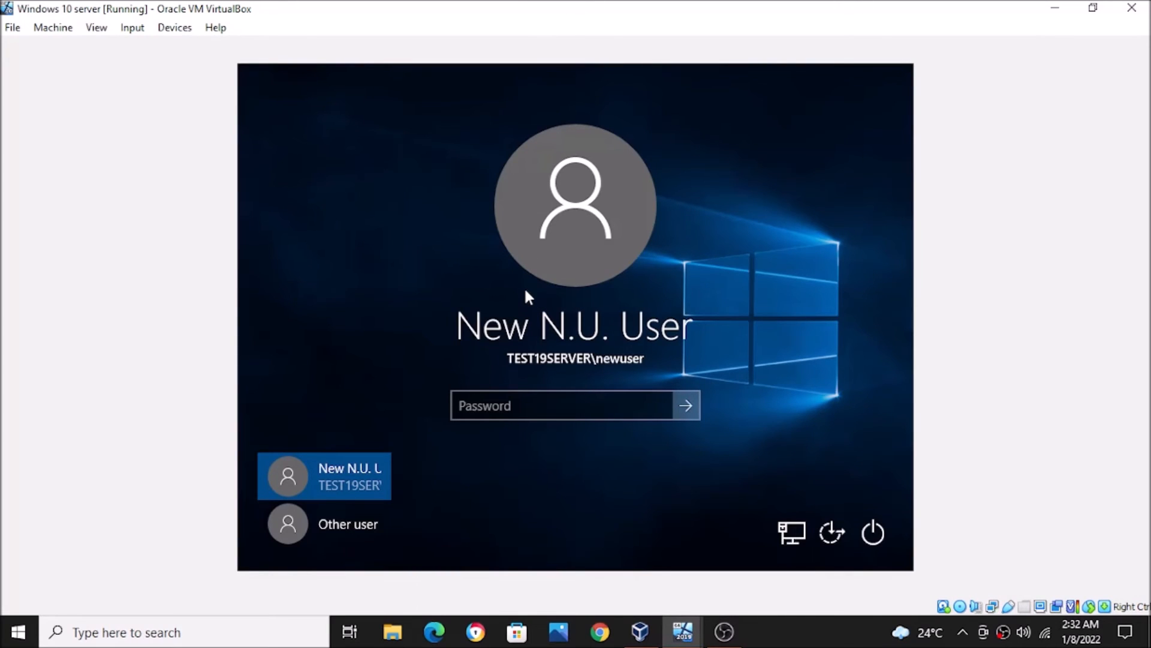
type("•••")
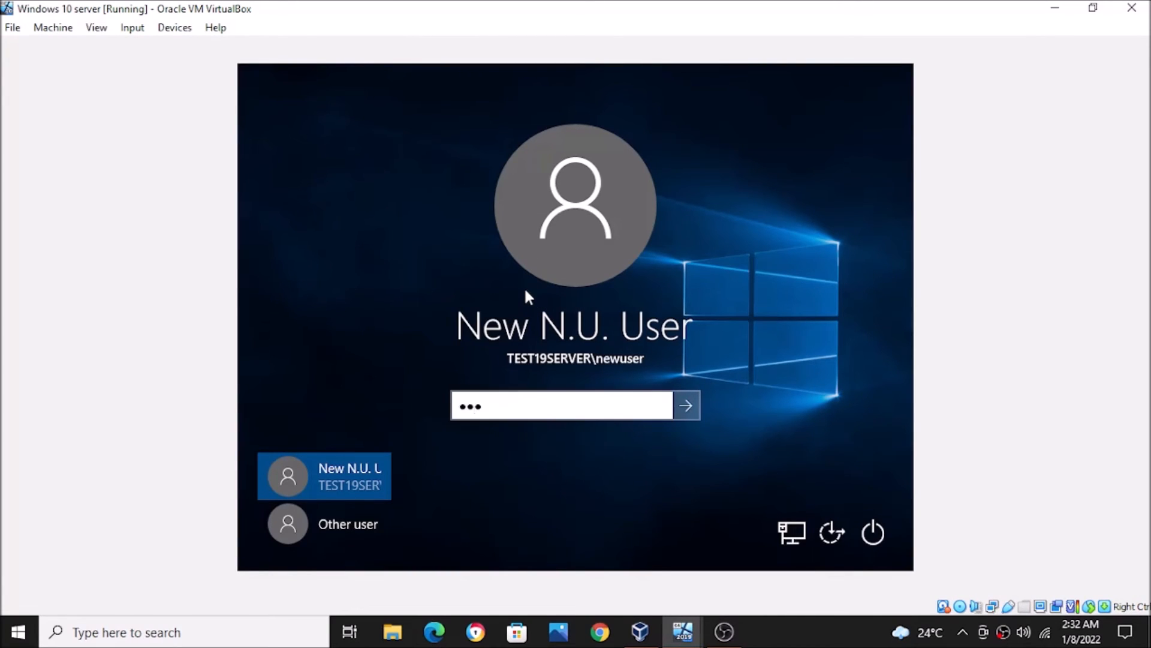
key("BackSpace")
key("BackSpace")
key("BackSpace")
type("••••••••••")
key("Return")
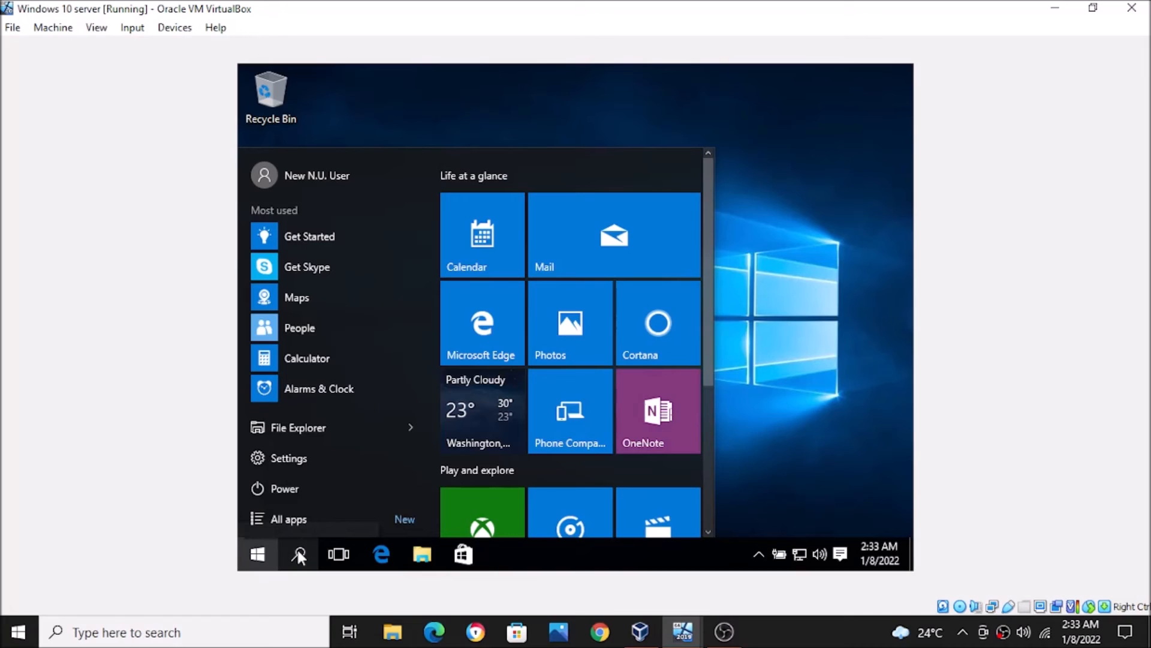
- Open Command Prompt from the Run box and run ipconfig
left_click(781, 220)
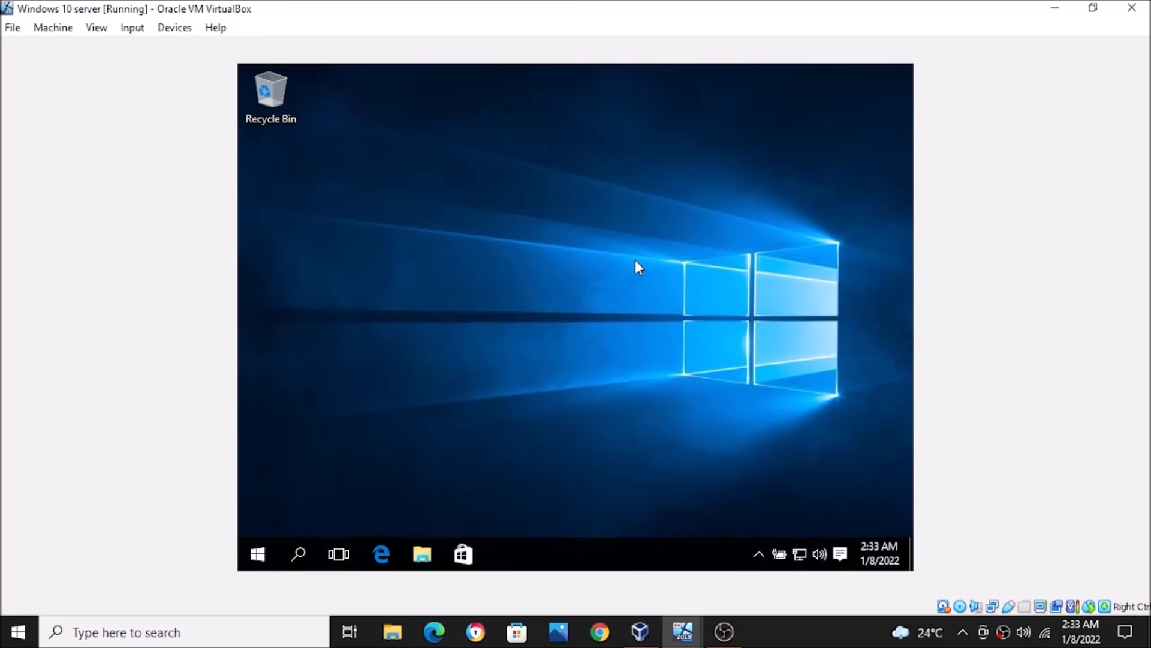
key("super+r")
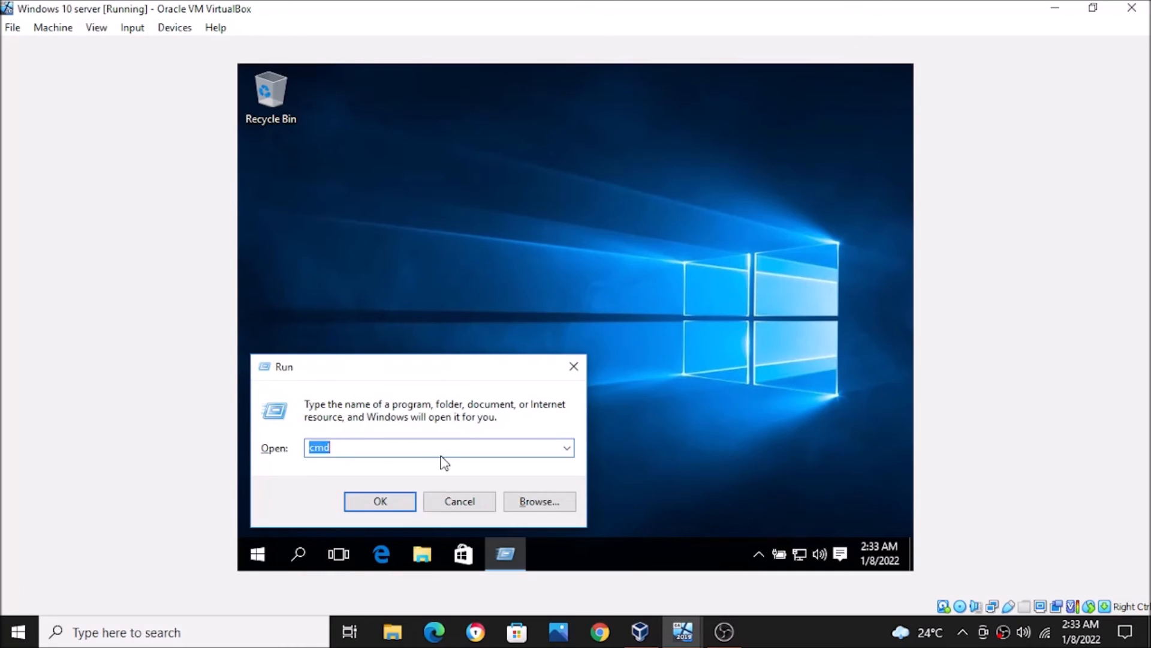
left_click(402, 503)
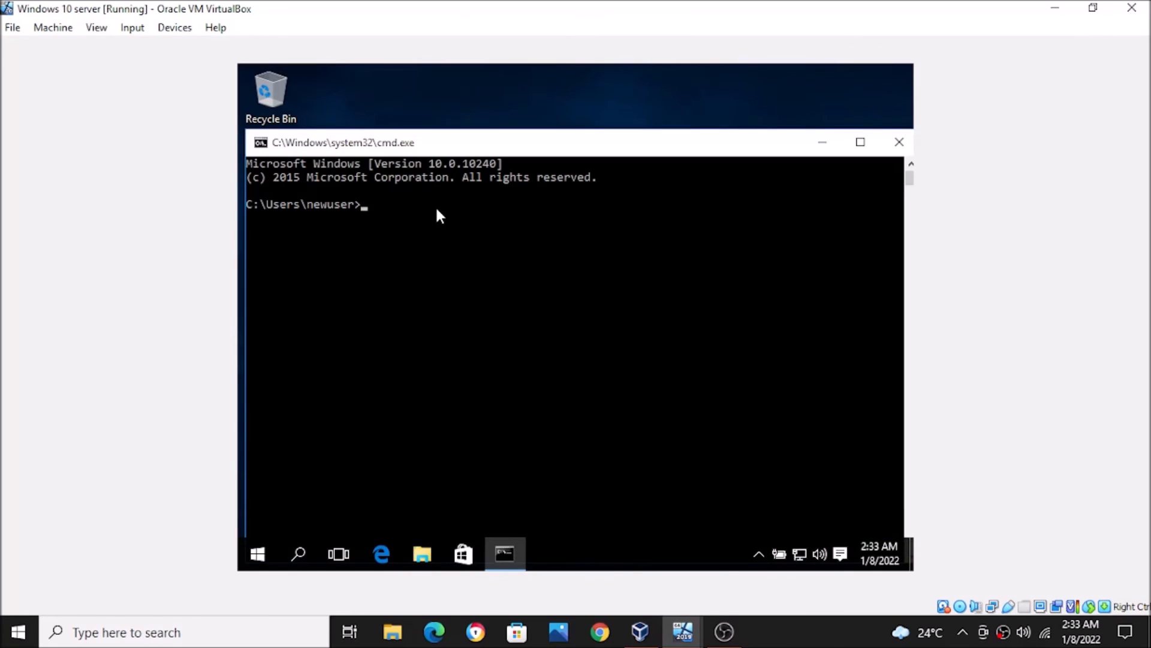
type("ipconfig")
key("Return")
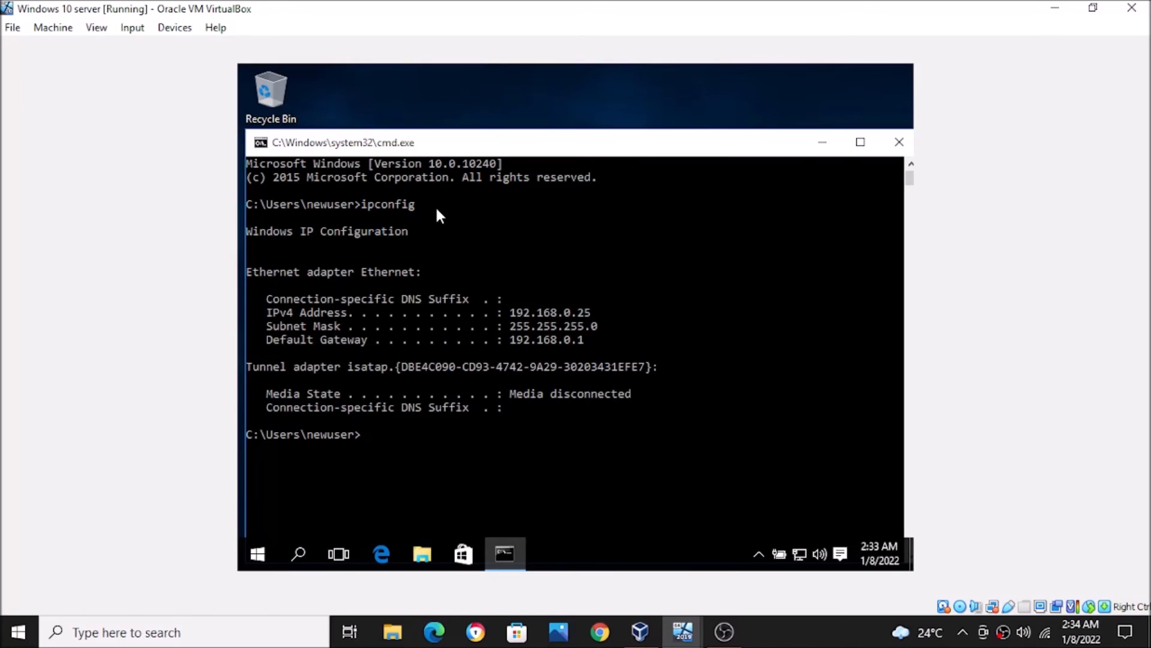
- Run ipconfig /all to confirm lease 192.168.0.25 from DHCP server 192.168.0.1, then close it
type("ipconfig/")
type("all")
key("Return")
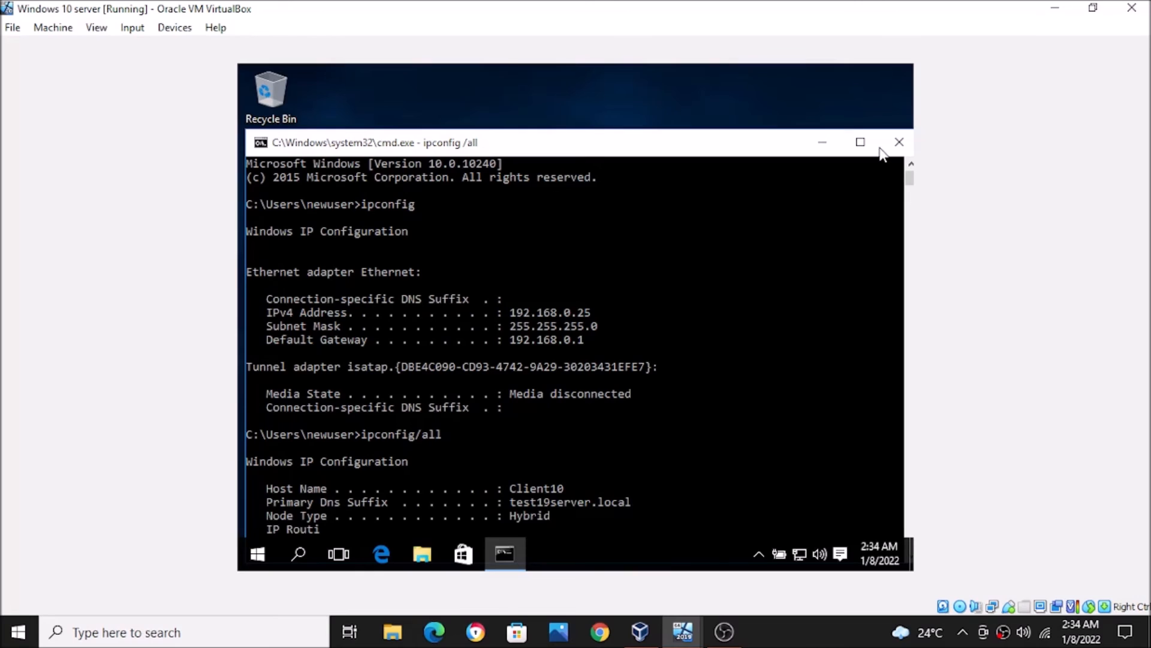
left_click(861, 142)
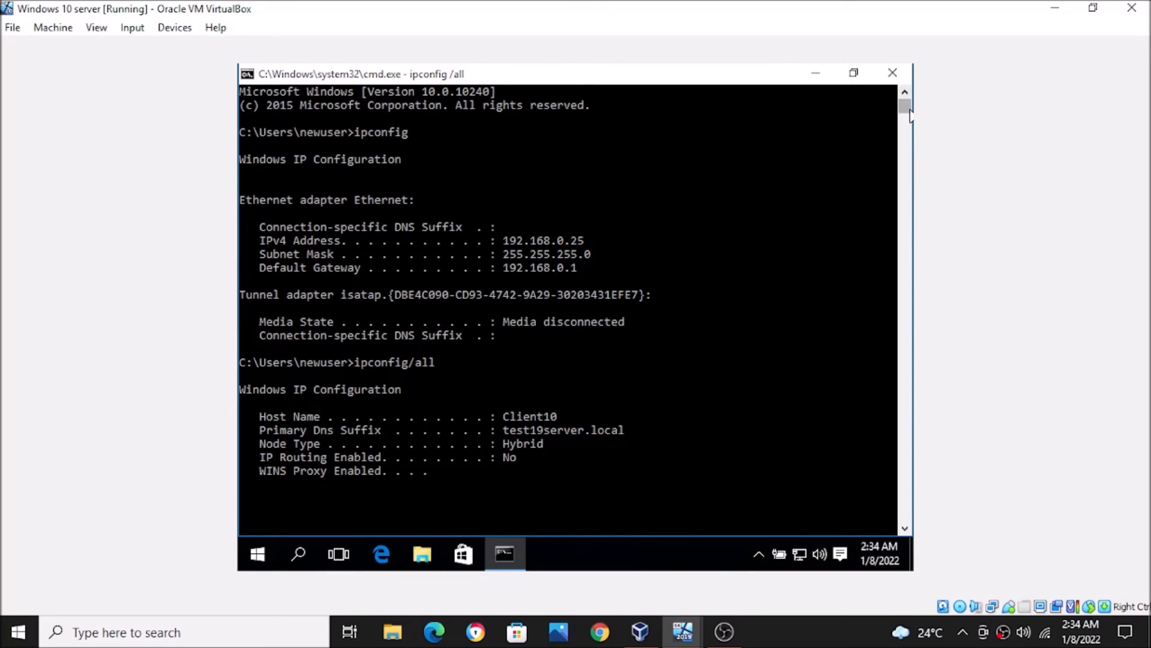
left_click_drag(909, 111, 907, 106)
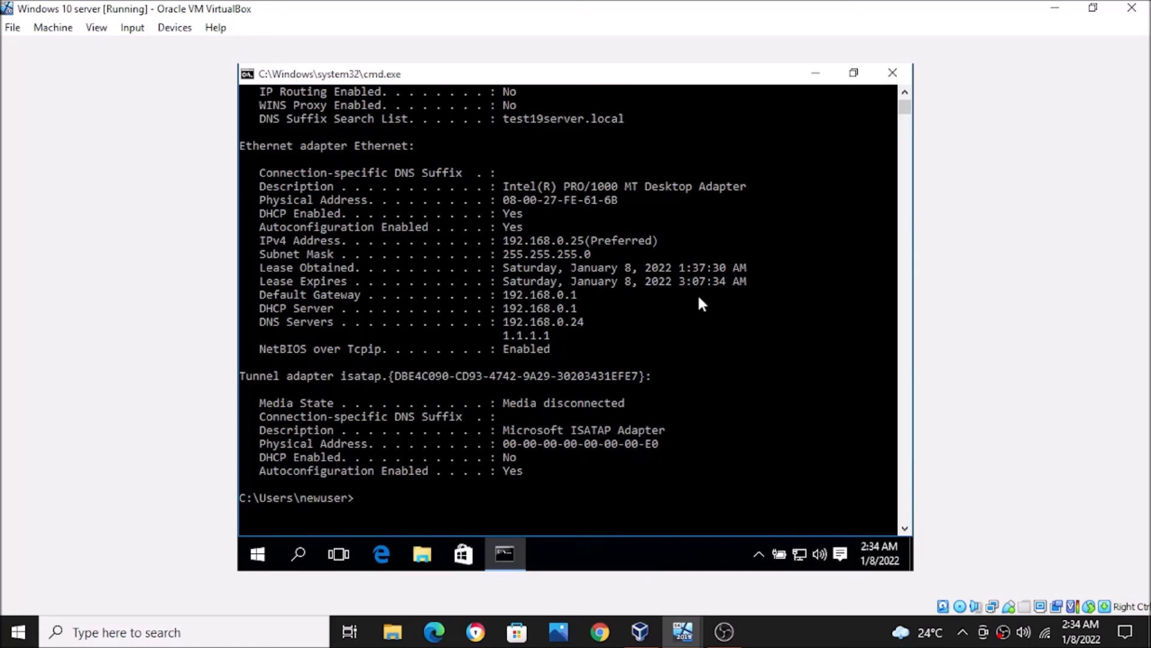
left_click(892, 74)
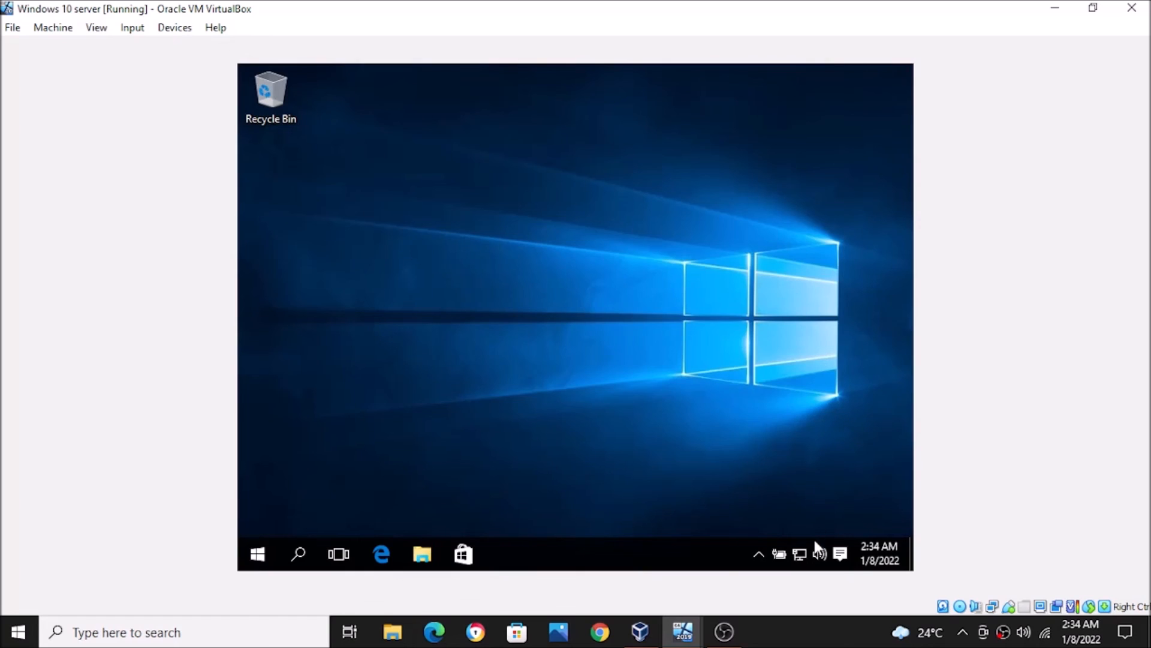
right_click(800, 553)
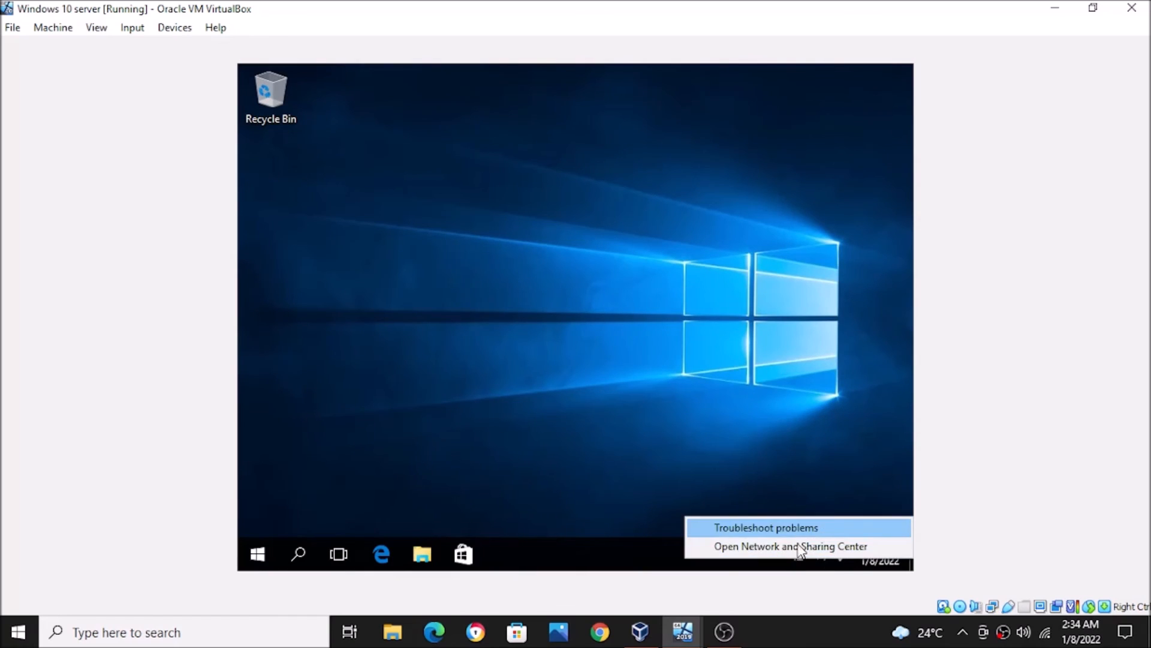
left_click(799, 546)
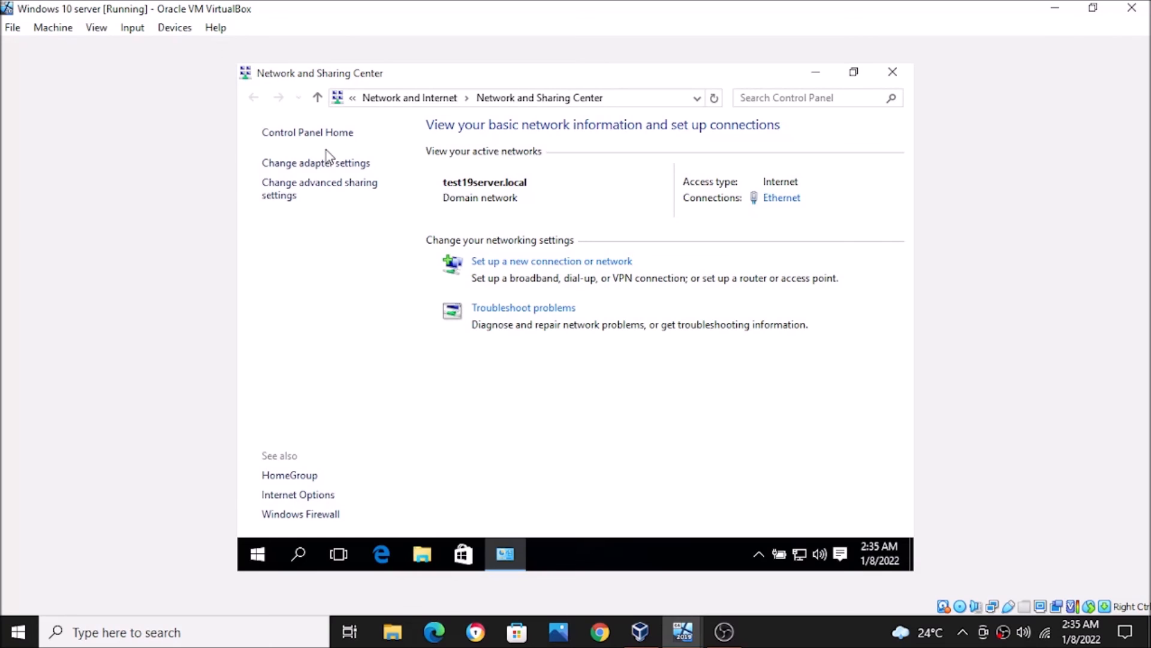
left_click(332, 170)
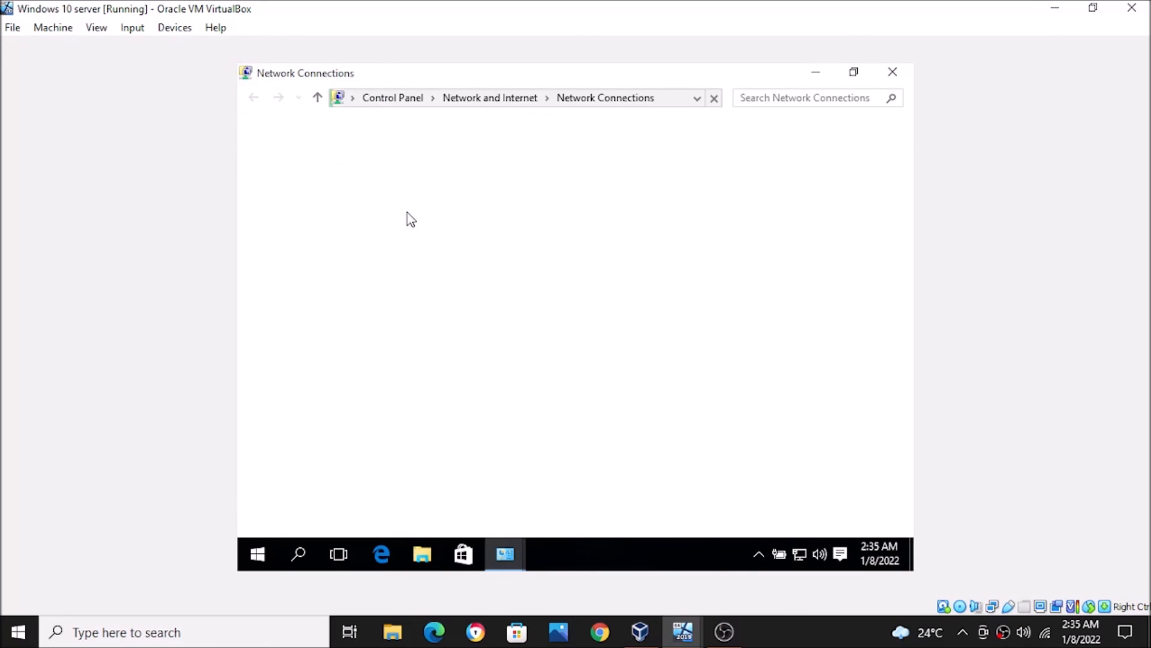
left_click(398, 191)
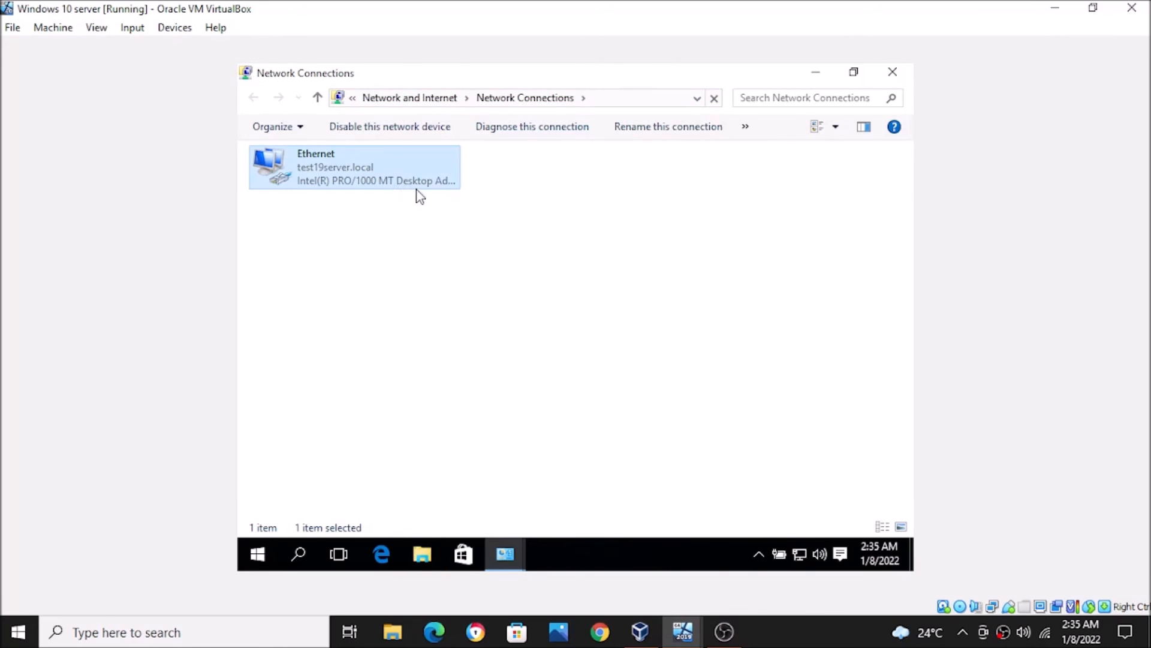
right_click(395, 183)
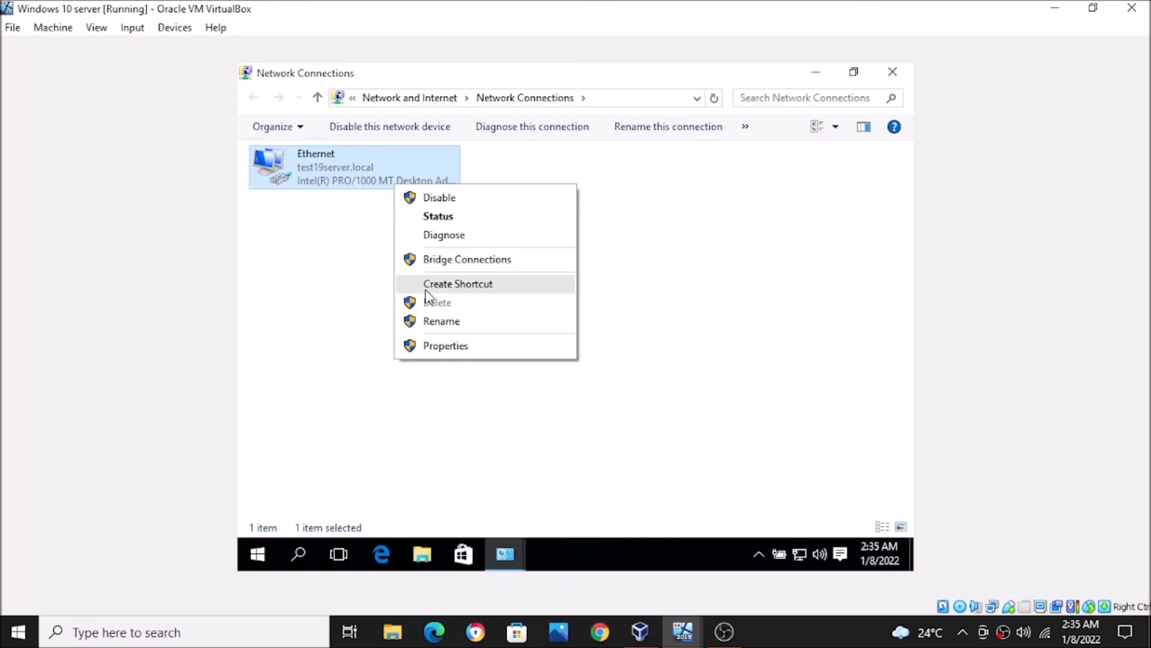
left_click(429, 349)
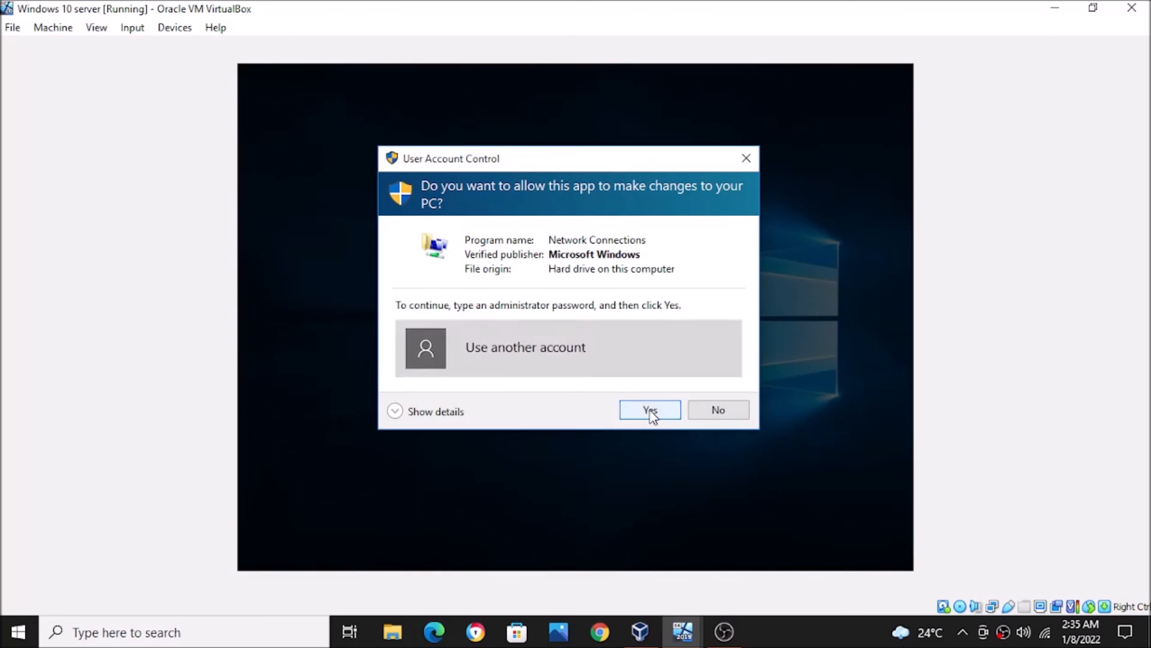
left_click(568, 367)
type("Administrator")
left_click(531, 384)
type("Password1")
key("Return")
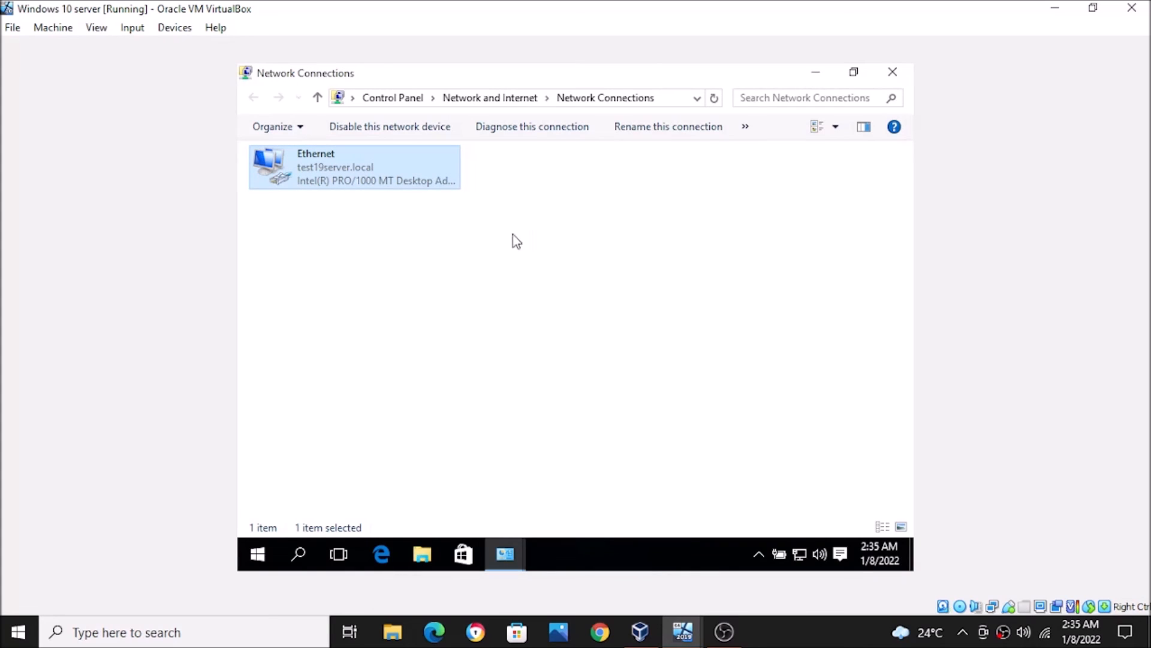
right_click(424, 176)
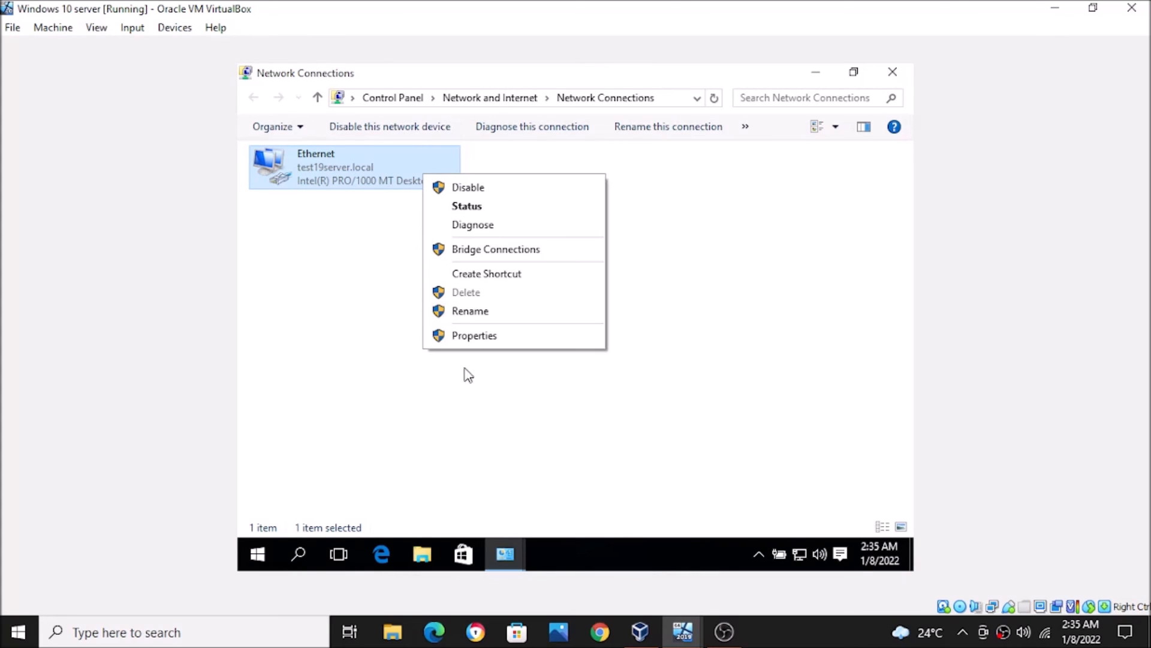
left_click(465, 331)
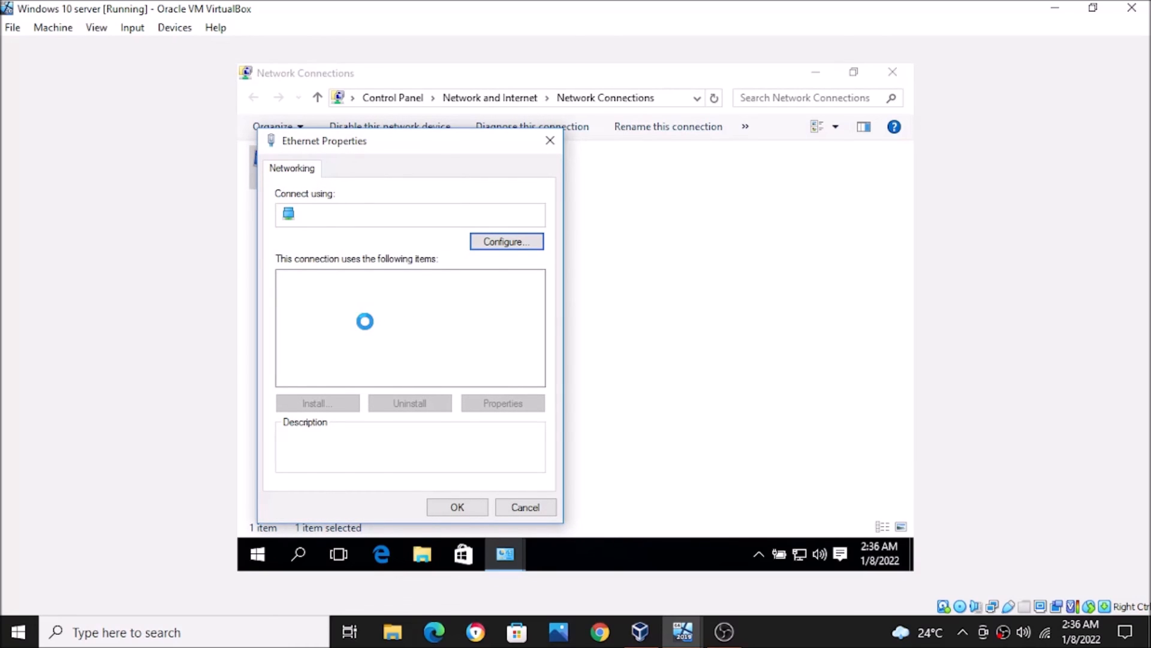
left_click(401, 322)
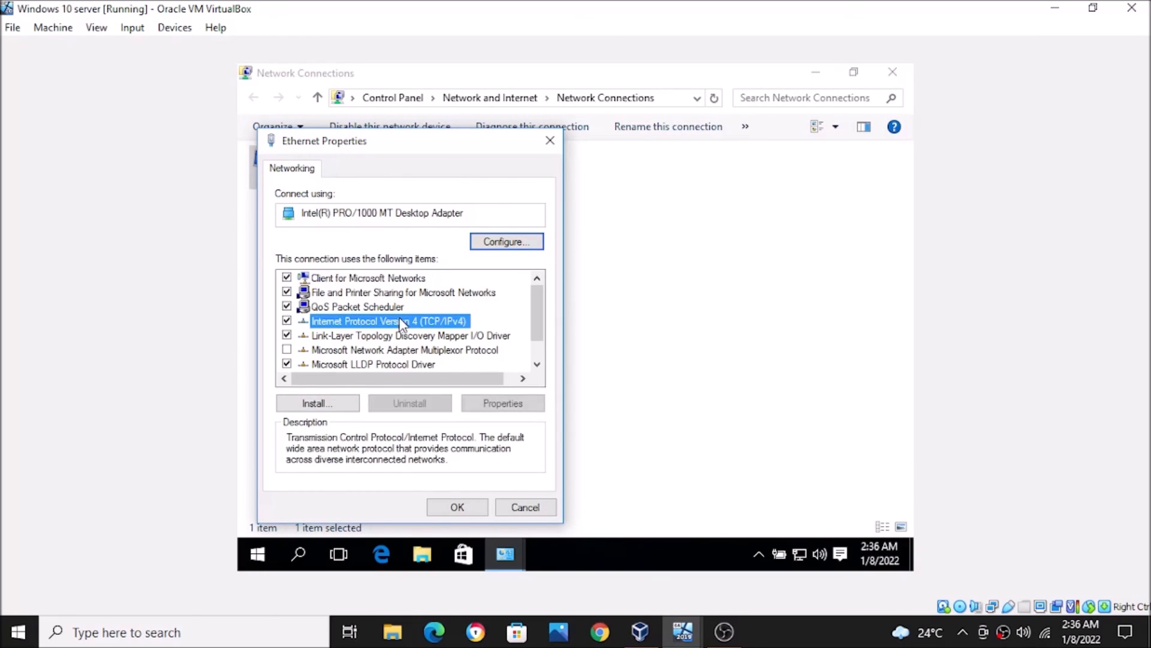
left_click(493, 405)
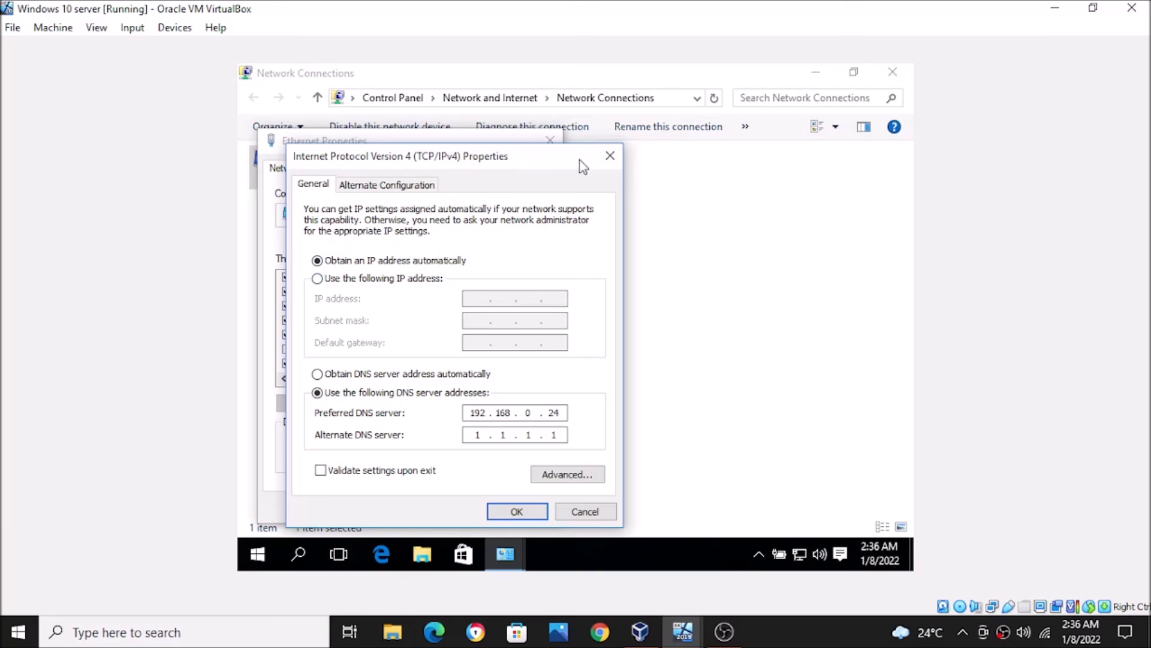
left_click(610, 156)
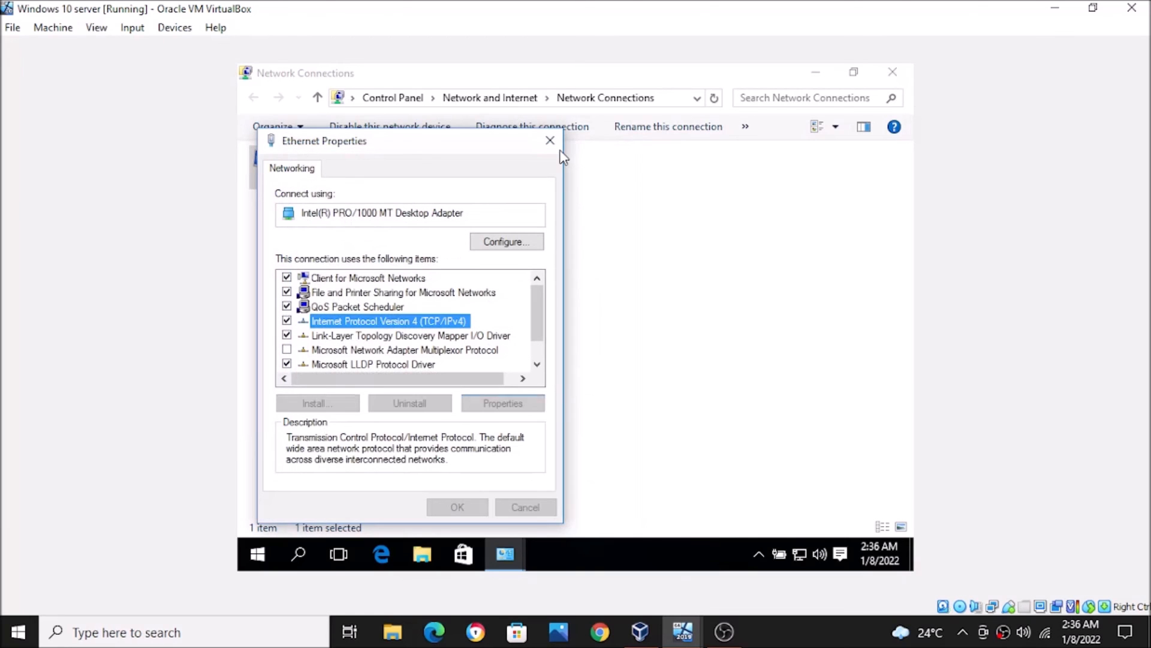
left_click(550, 141)
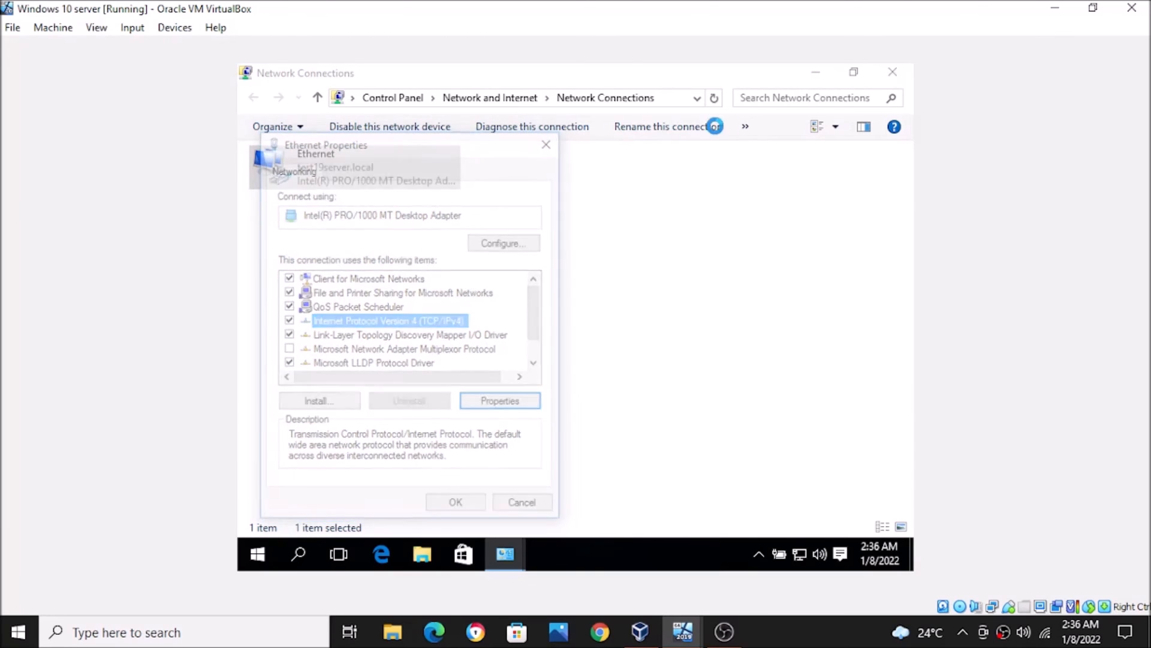
left_click(892, 72)
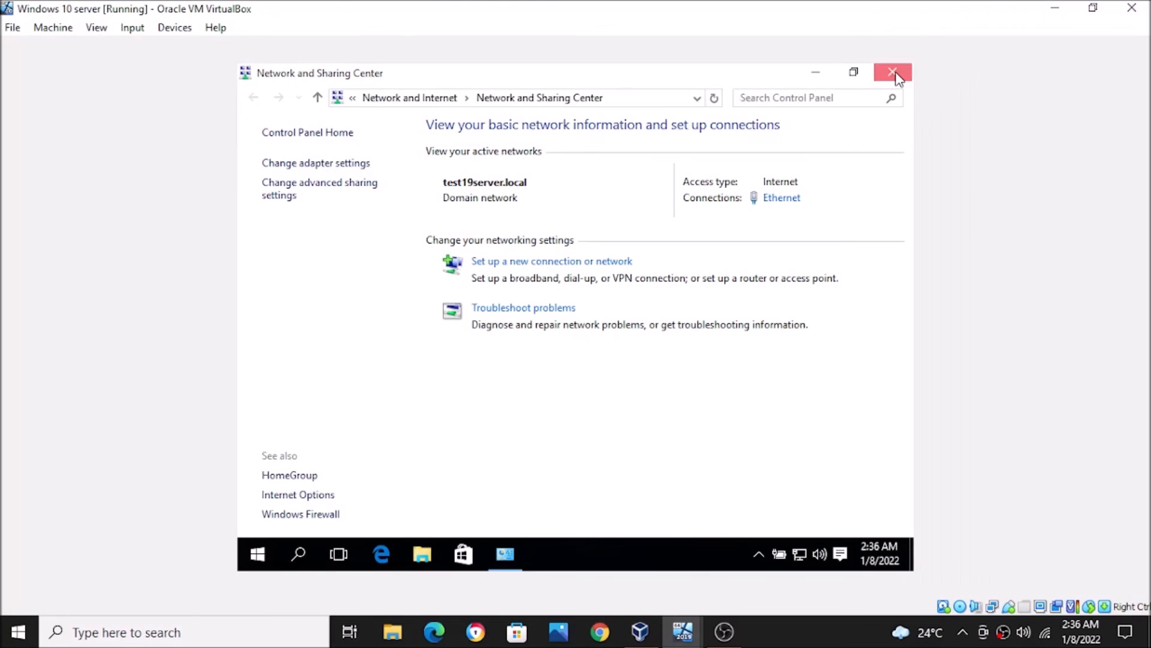
left_click(894, 72)
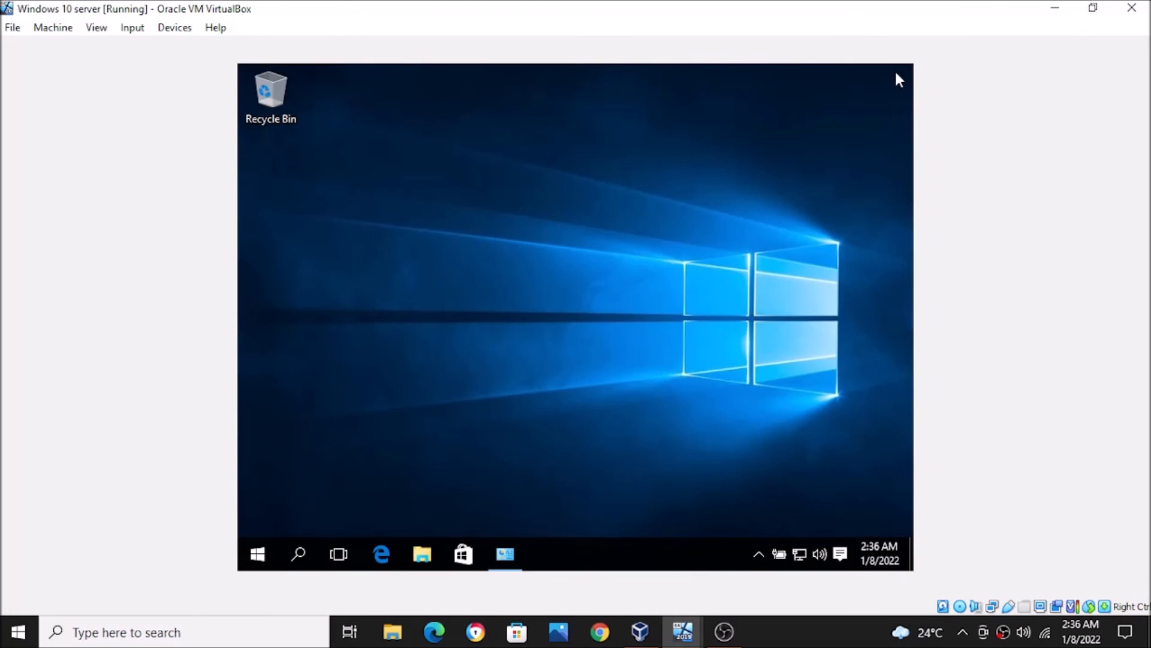